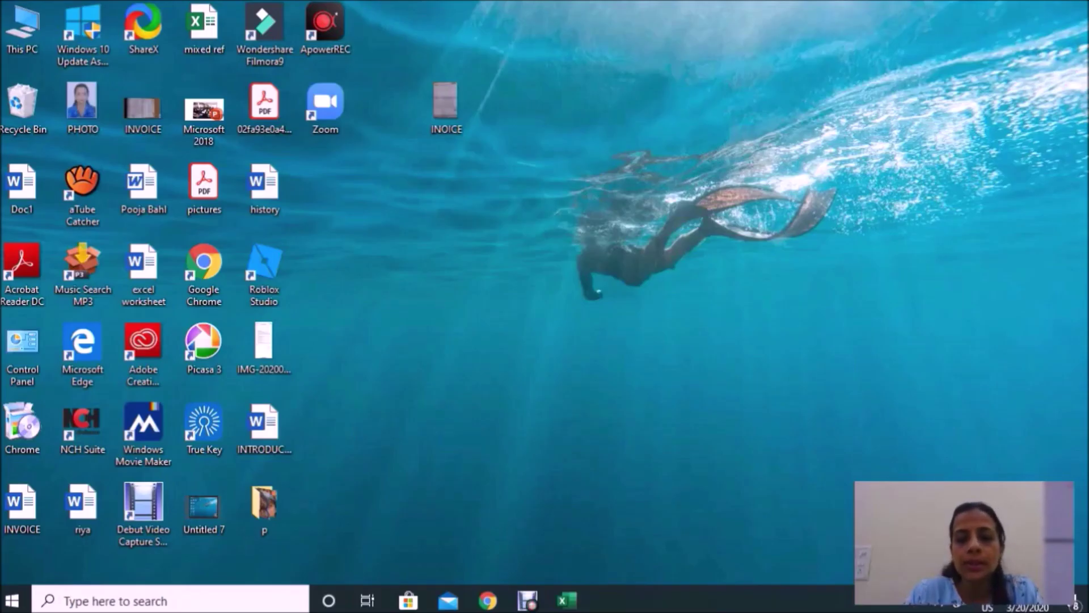
# Launch Excel from the taskbar and create a new Blank workbook, Book1
pyautogui.click(566, 600)
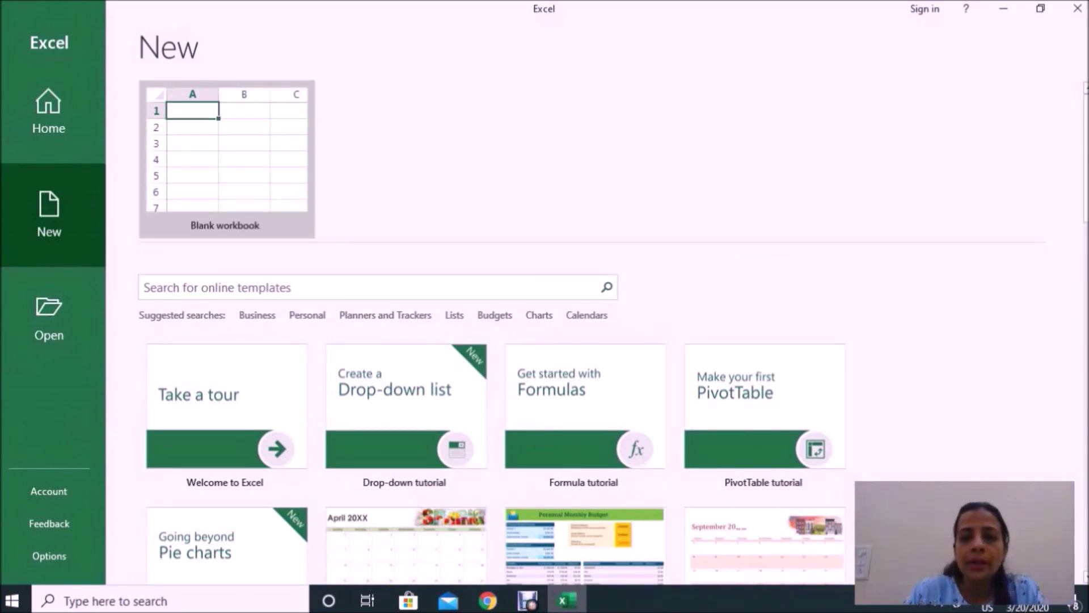
pyautogui.scroll(-5, 493, 340)
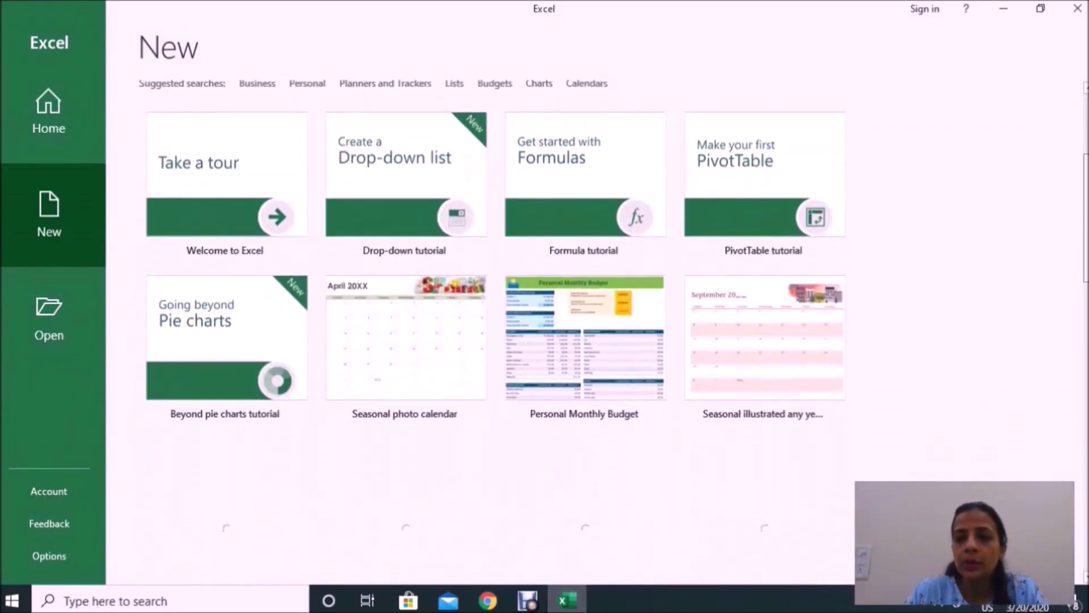
pyautogui.scroll(1, 493, 340)
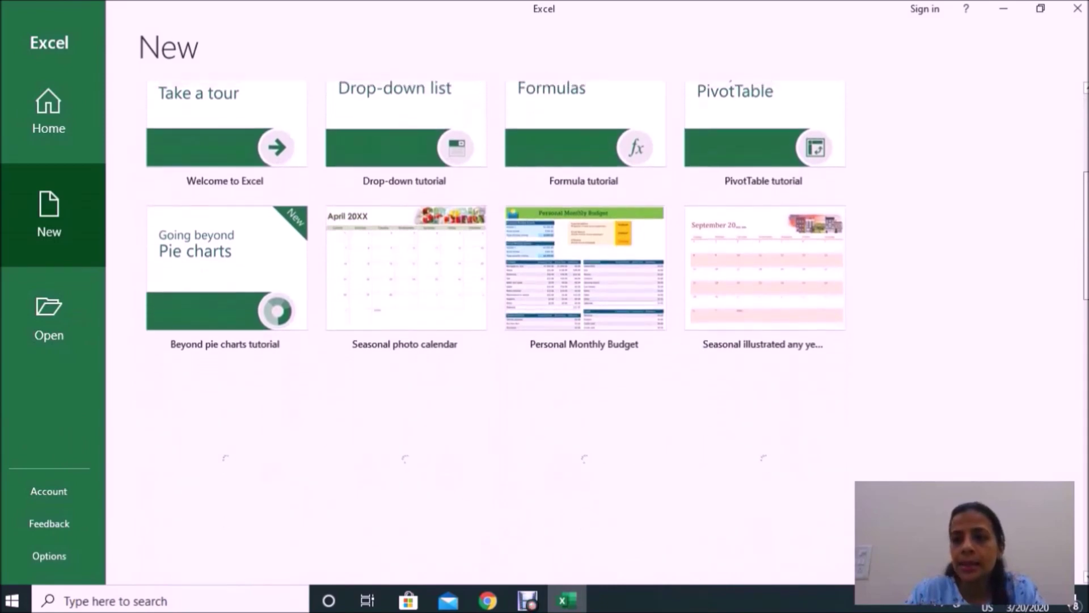
pyautogui.scroll(2, 493, 341)
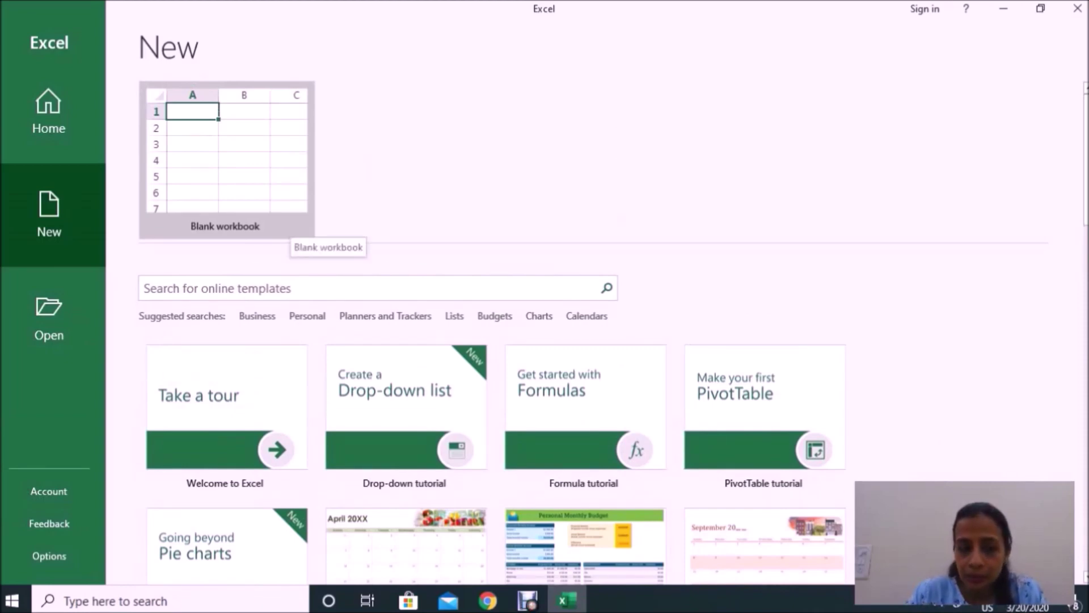
pyautogui.click(292, 222)
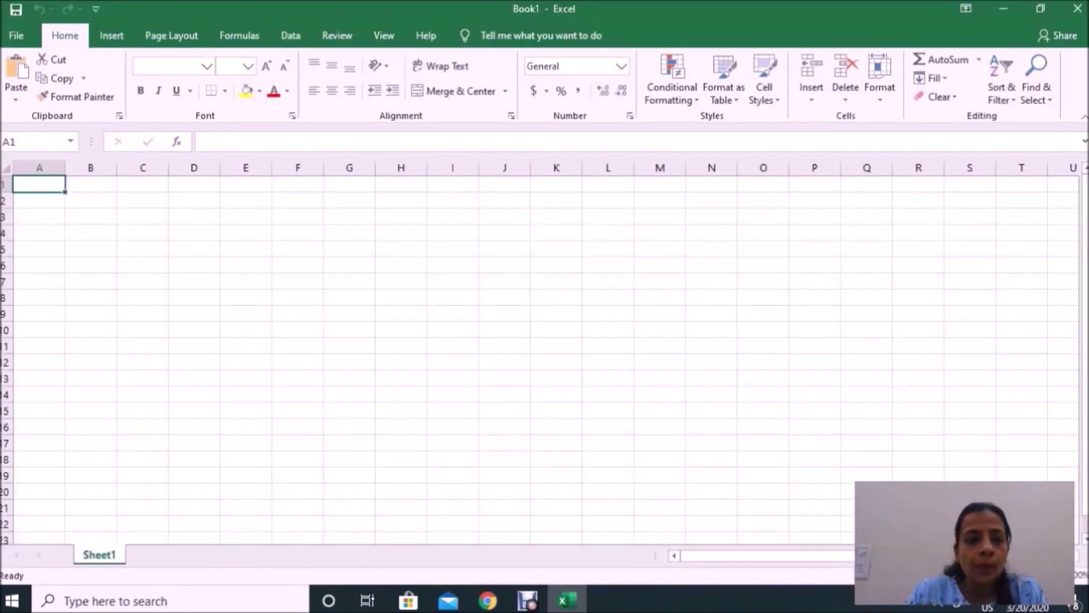
pyautogui.click(295, 218)
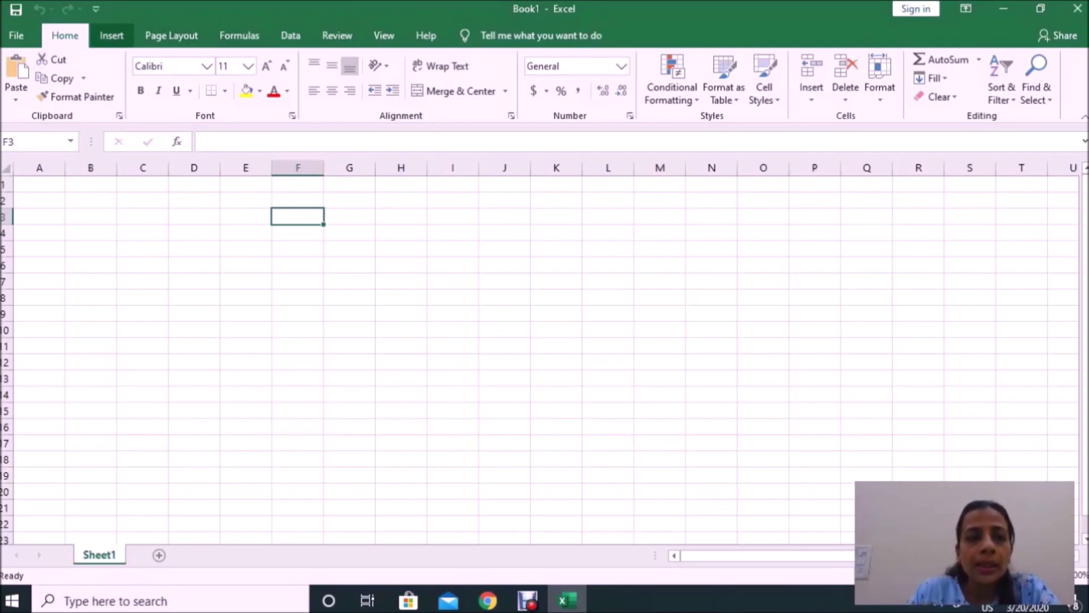
pyautogui.click(111, 35)
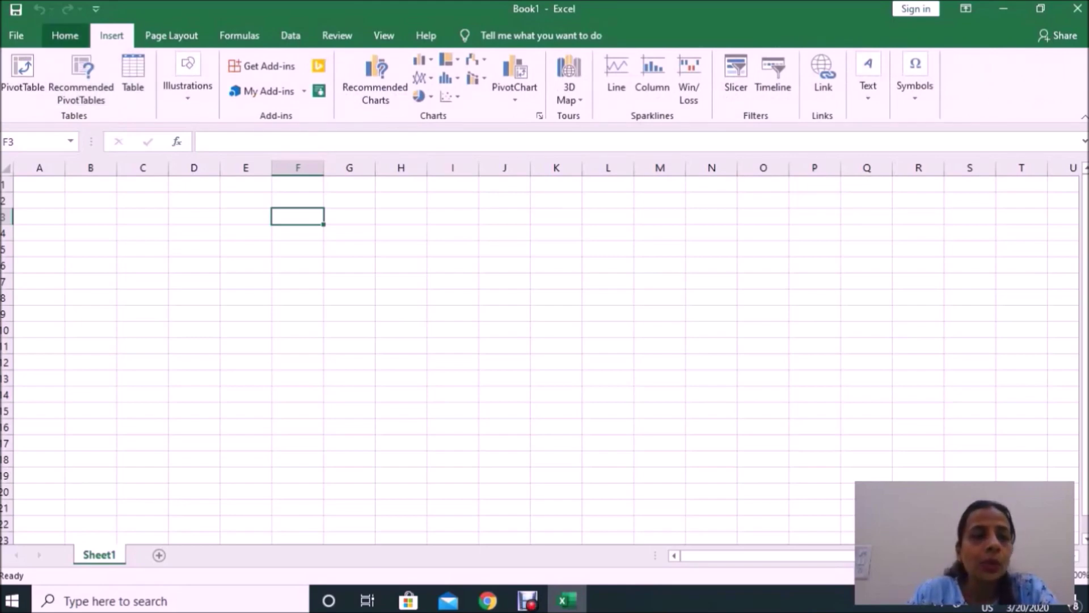
pyautogui.click(64, 35)
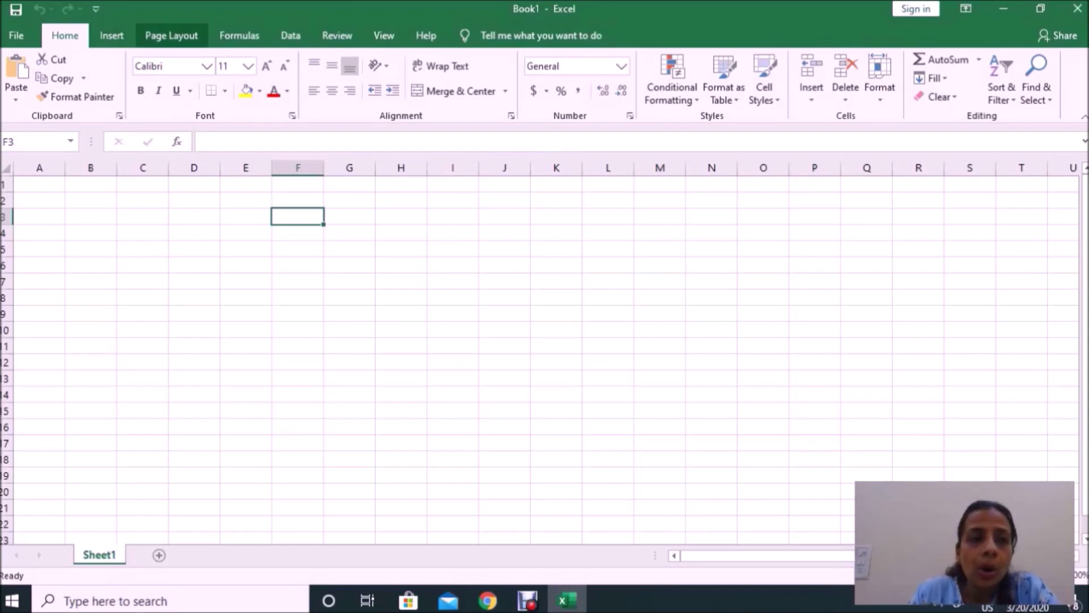
# Set the worksheet paper size to A4 from the Page Layout Size list
pyautogui.click(172, 36)
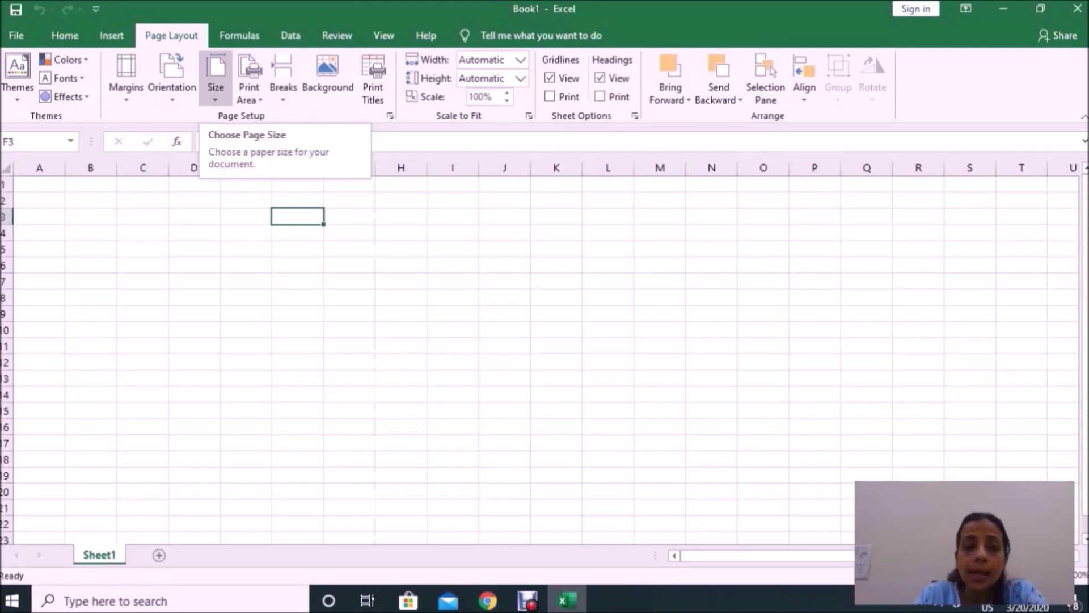
pyautogui.click(216, 77)
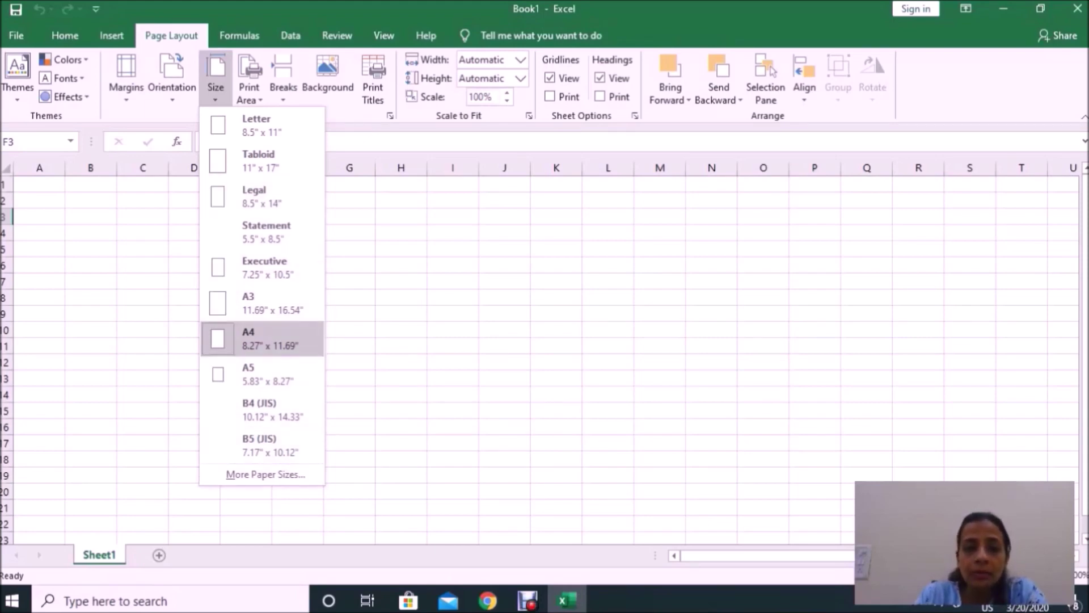
pyautogui.click(261, 338)
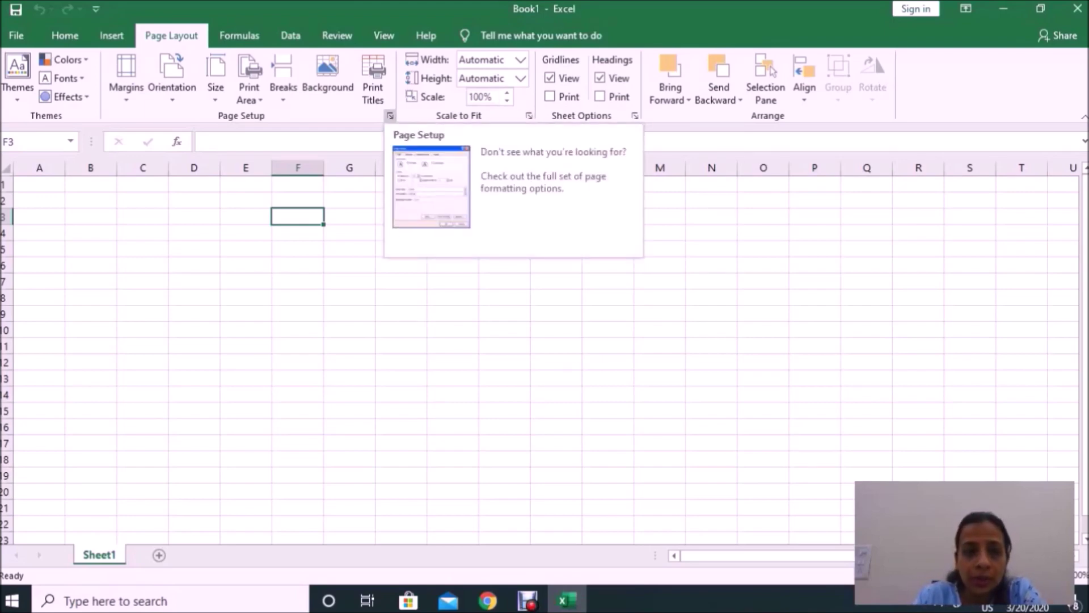
pyautogui.click(390, 115)
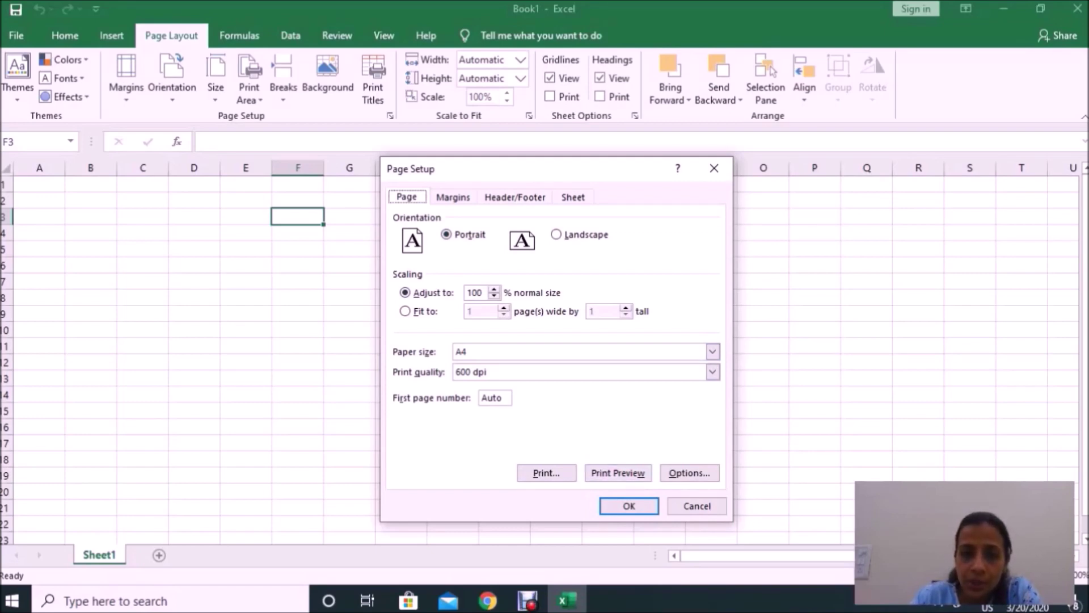
# Review the Page Setup Margins and Header/Footer tabs, then close the dialog unchanged
pyautogui.click(452, 197)
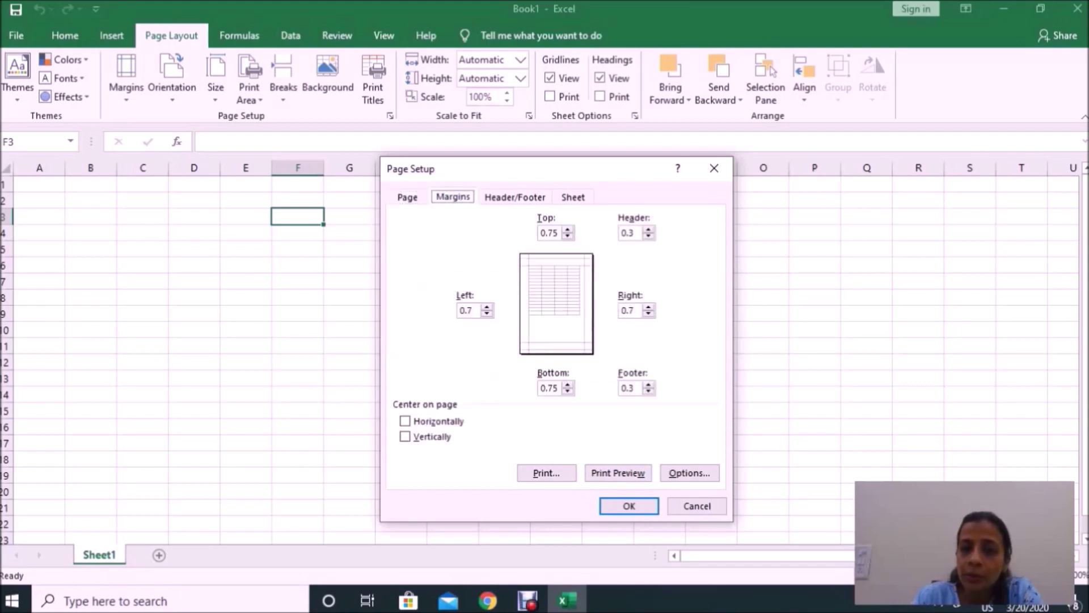
pyautogui.hotkey('ctrl', 'Tab')
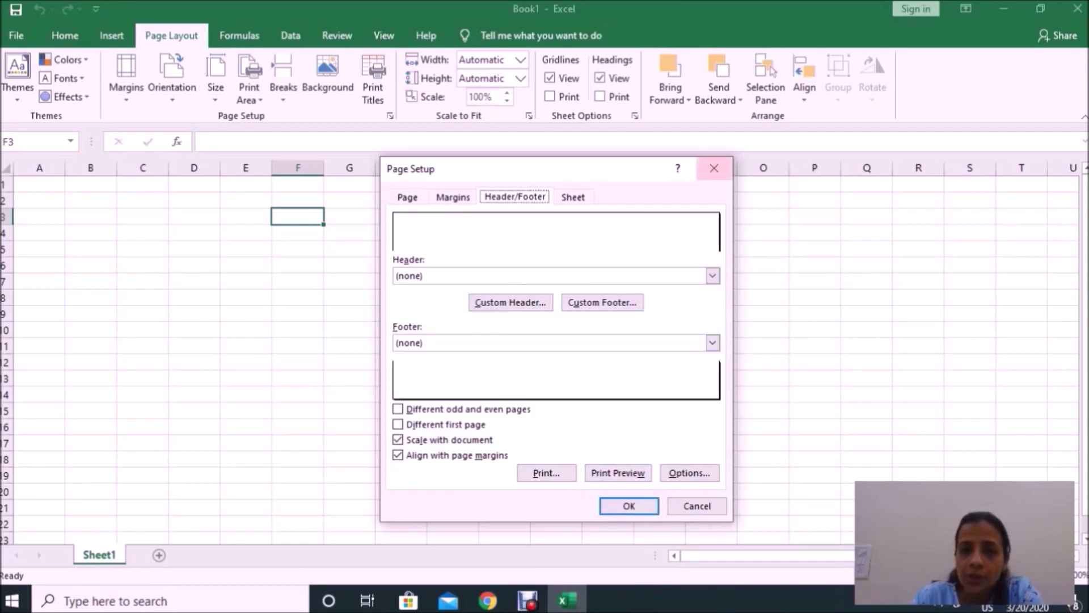
pyautogui.click(713, 168)
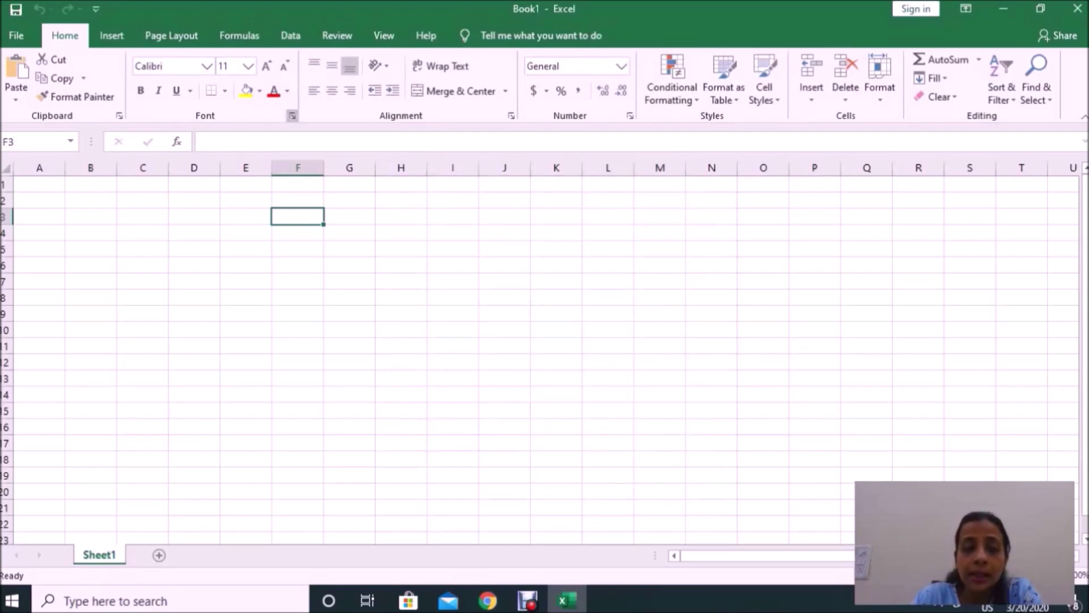
pyautogui.click(292, 115)
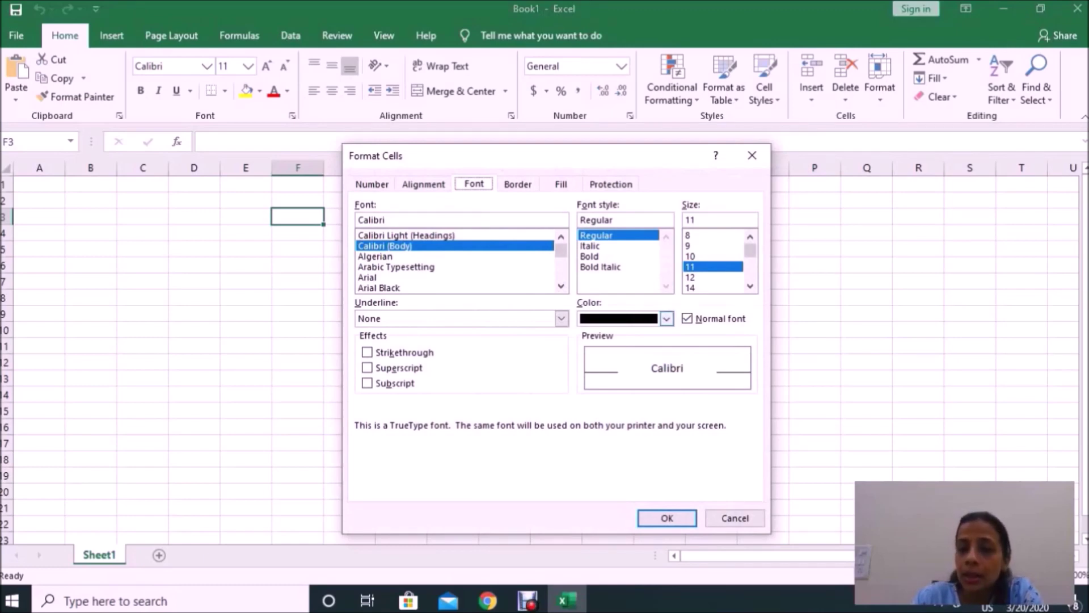
pyautogui.click(666, 318)
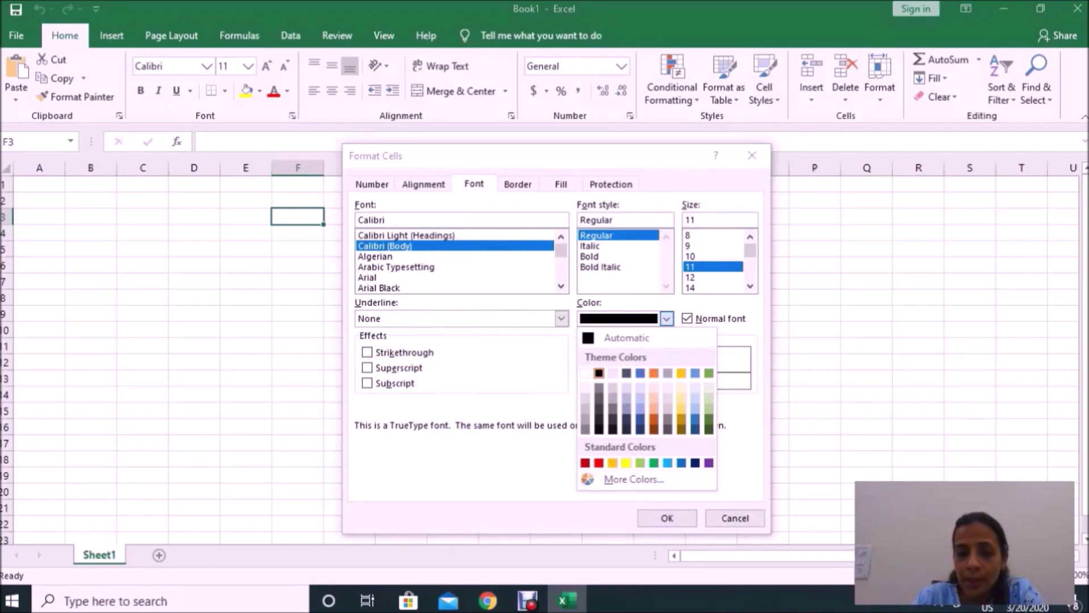
pyautogui.press('Escape')
pyautogui.click(752, 154)
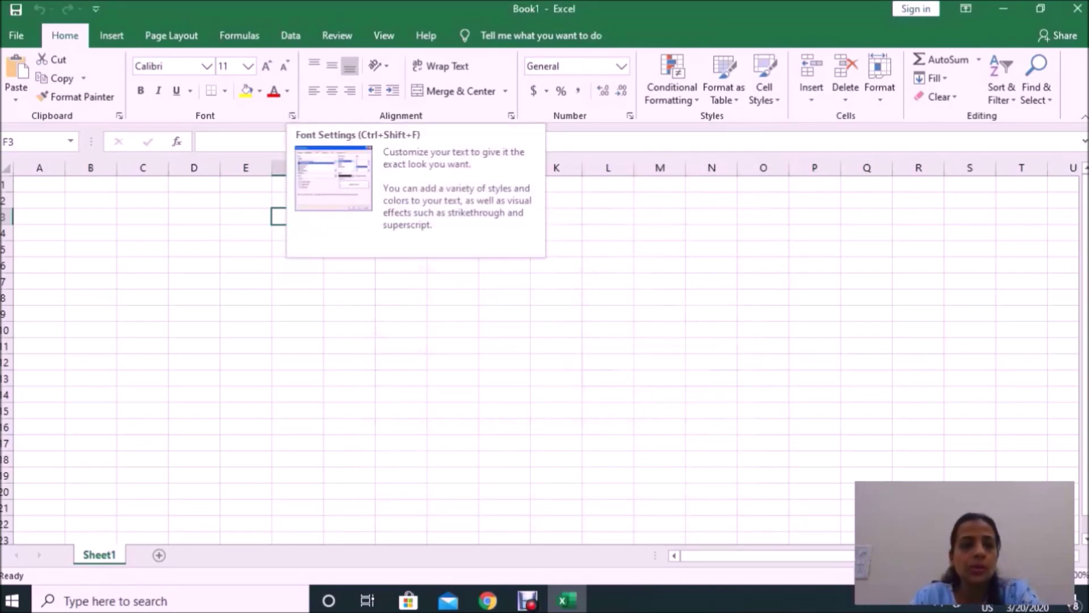
pyautogui.click(194, 313)
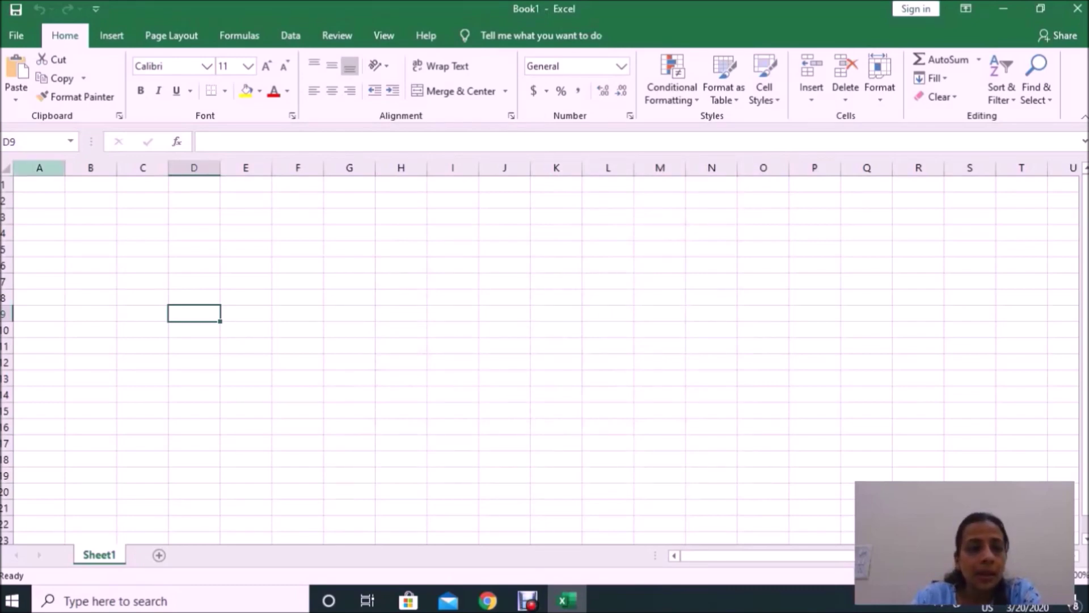
# Select columns A through H one after another by their headers
pyautogui.click(40, 167)
pyautogui.click(90, 168)
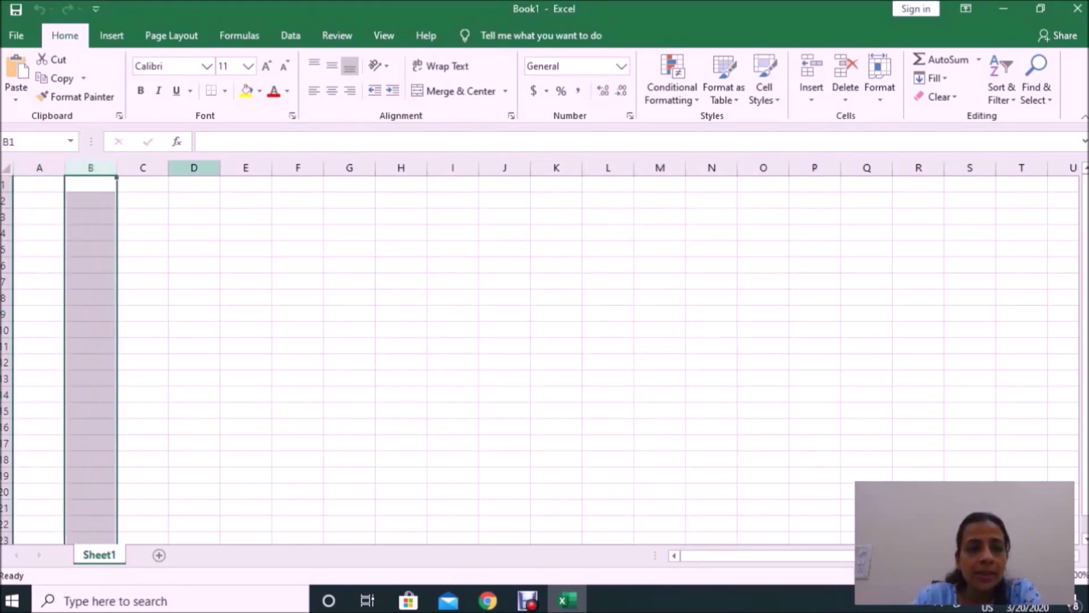
pyautogui.click(142, 167)
pyautogui.click(193, 167)
pyautogui.click(246, 167)
pyautogui.click(298, 167)
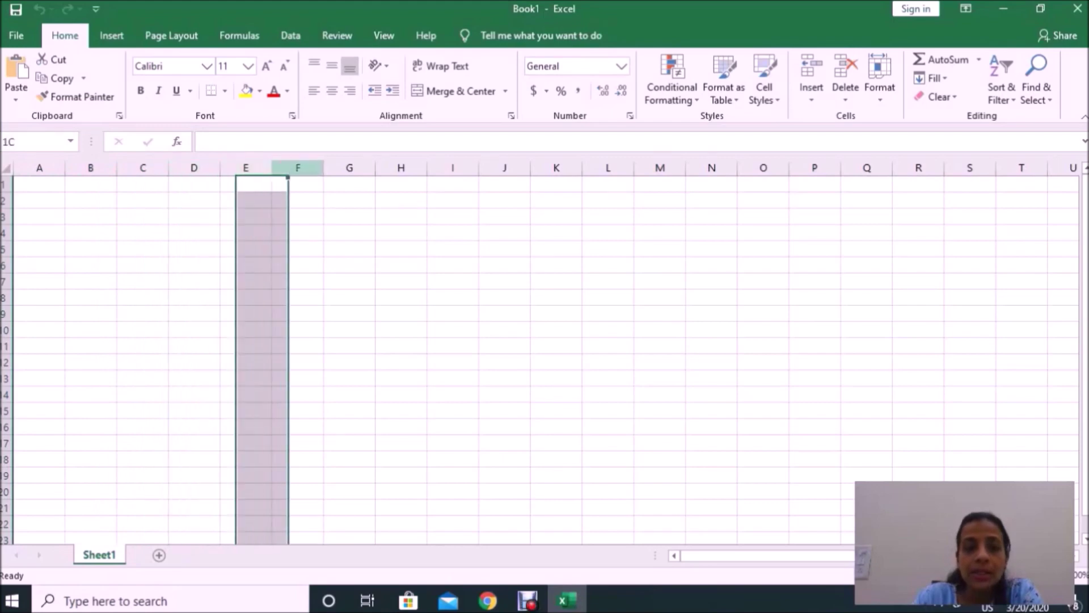
pyautogui.click(349, 167)
pyautogui.click(401, 168)
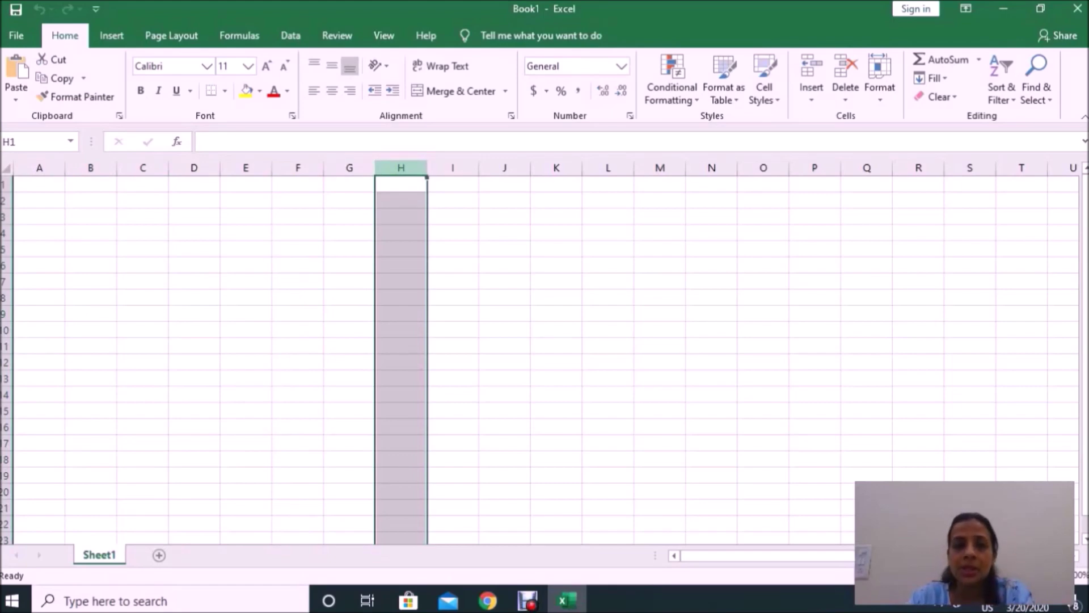
# Select rows 1, 3, 4 and 6, activate B9, then select column C and row 3
pyautogui.click(5, 183)
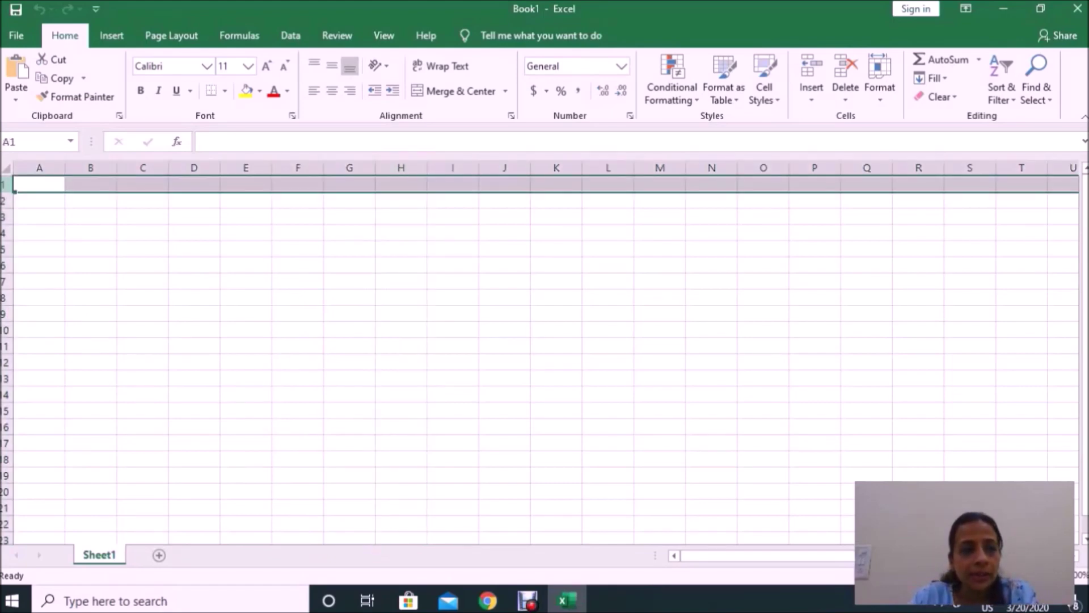
pyautogui.click(6, 200)
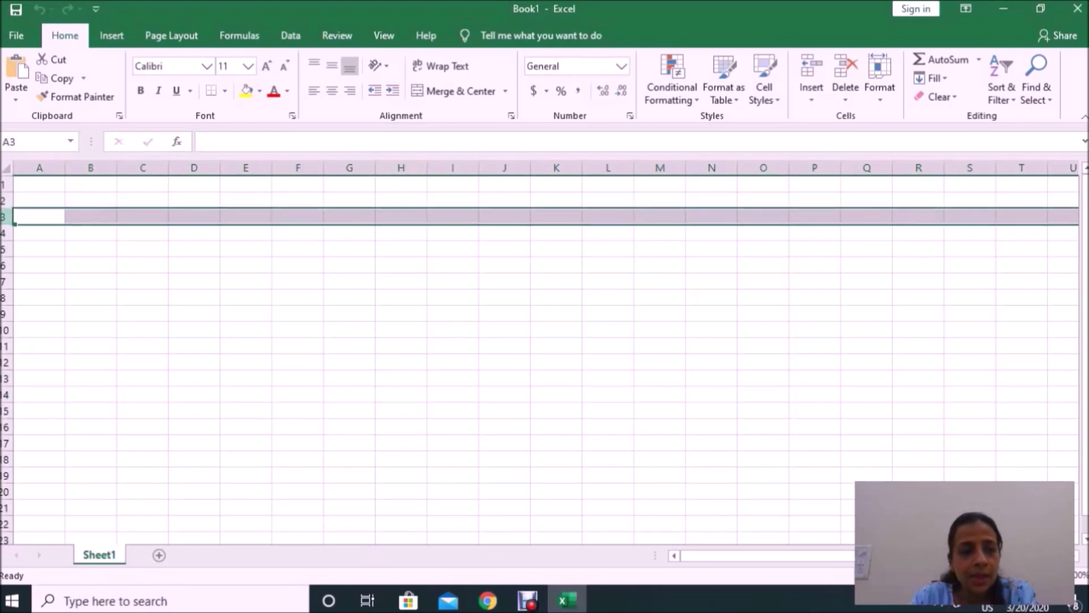
pyautogui.click(6, 233)
pyautogui.click(6, 249)
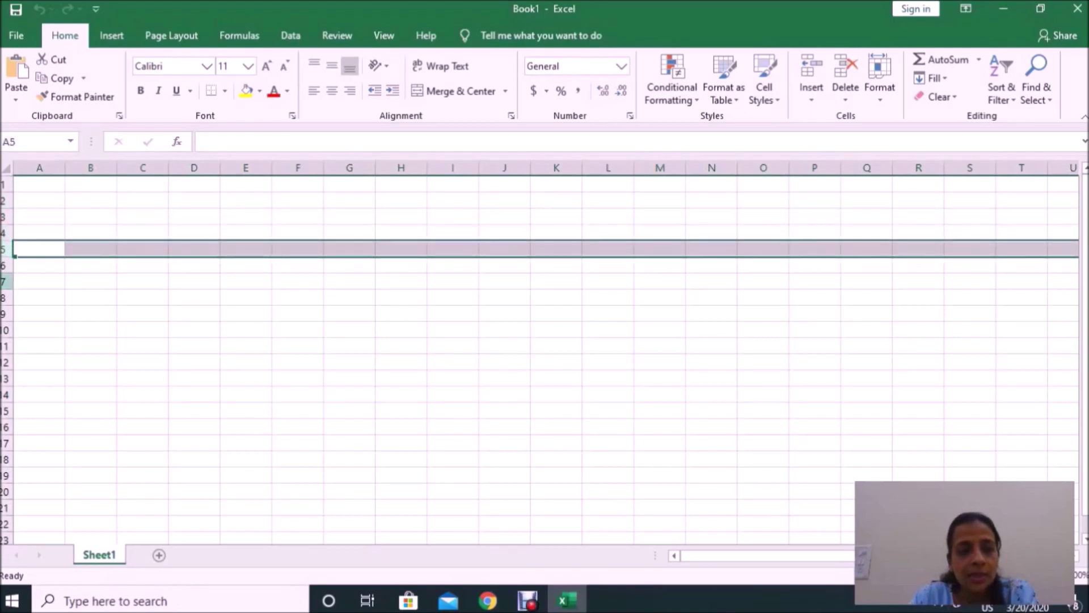
pyautogui.click(90, 313)
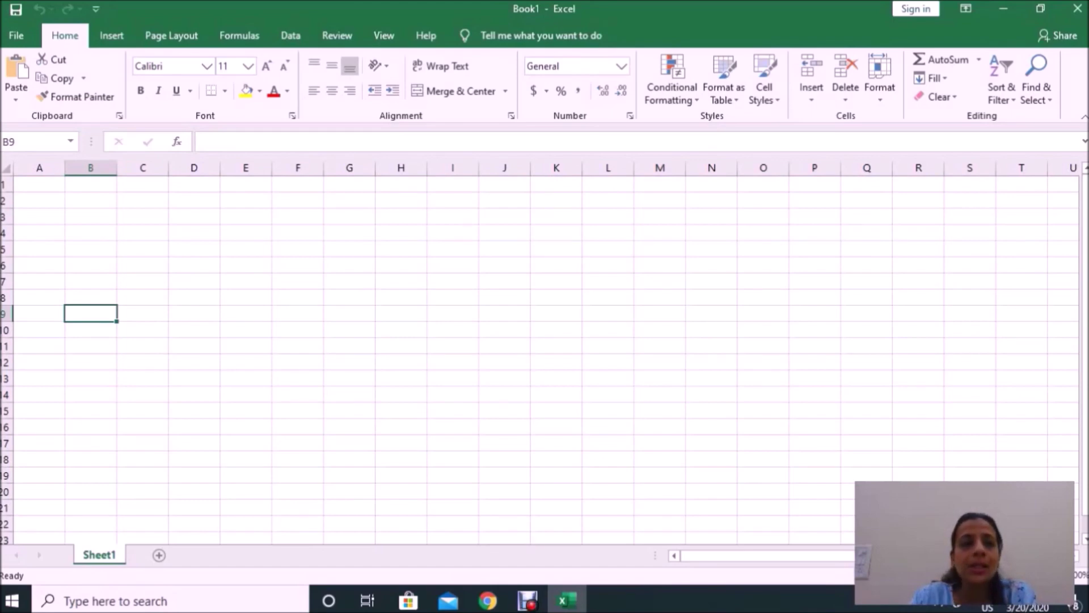
pyautogui.click(142, 167)
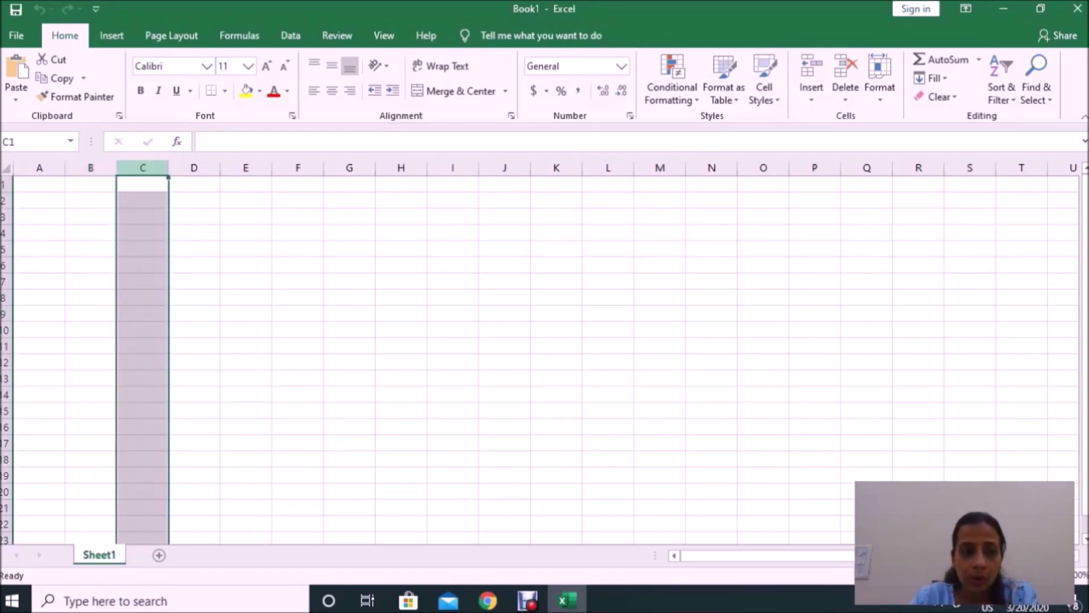
pyautogui.click(5, 217)
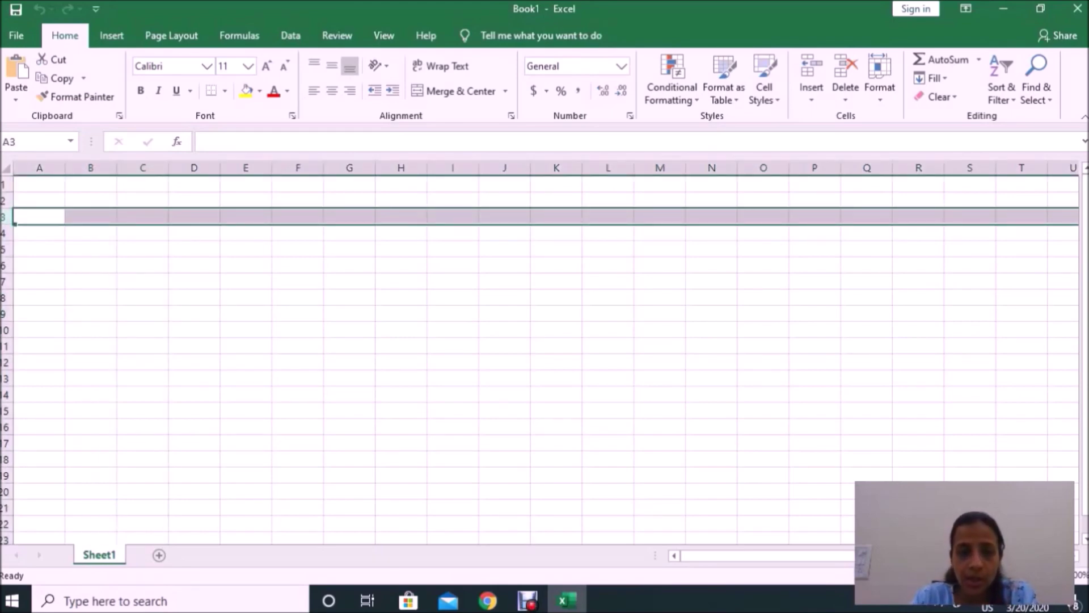
pyautogui.click(452, 426)
# Click various cells active in turn, including C2, E8, H12, K8, E13 and D10
pyautogui.click(143, 200)
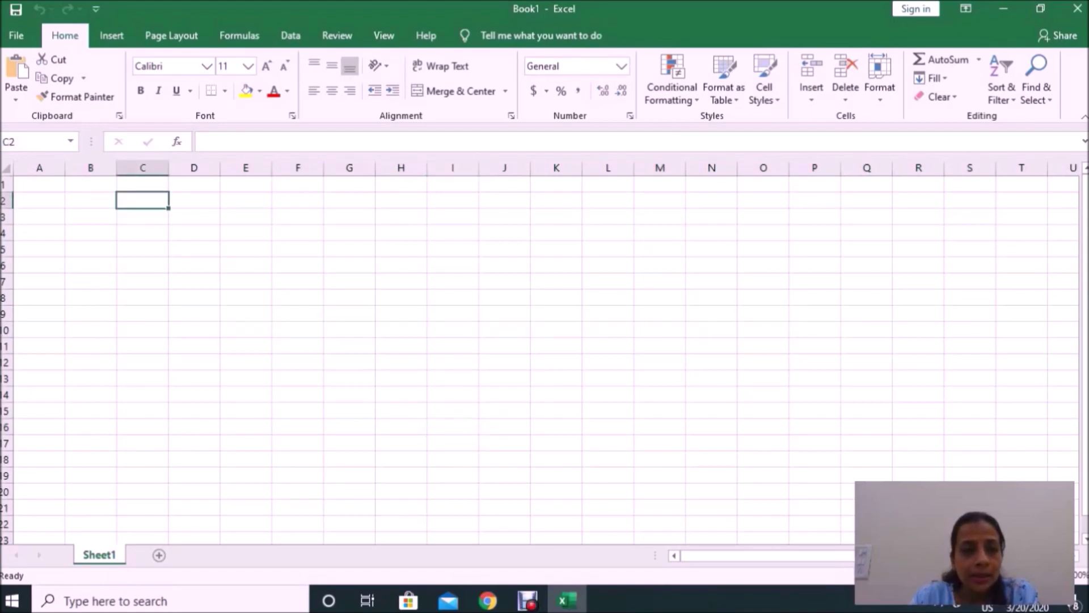
pyautogui.click(143, 249)
pyautogui.click(245, 298)
pyautogui.click(297, 281)
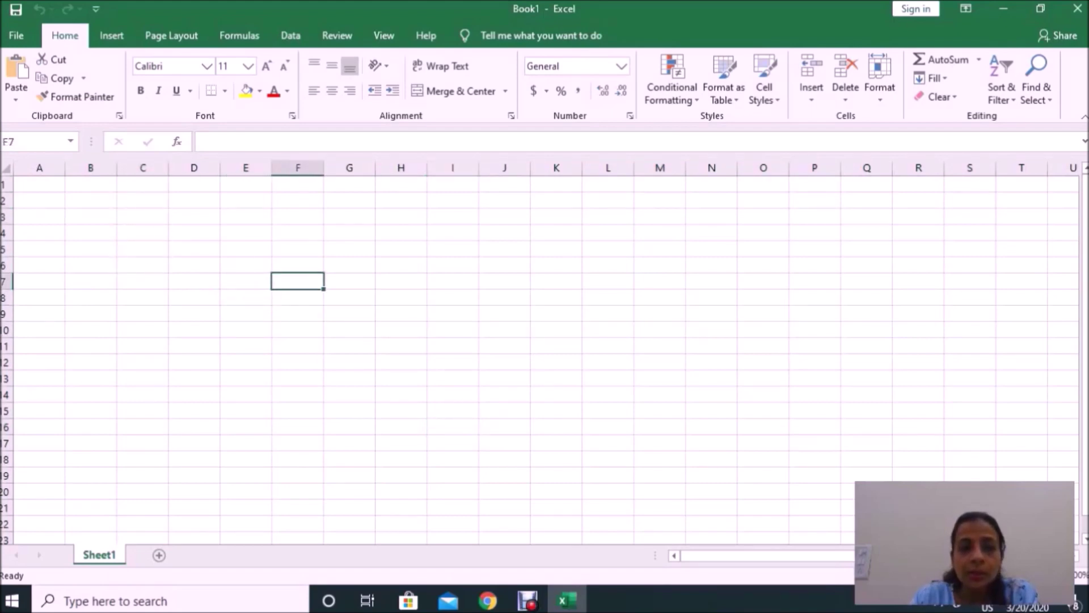
pyautogui.click(400, 362)
pyautogui.click(297, 329)
pyautogui.click(349, 265)
pyautogui.click(556, 297)
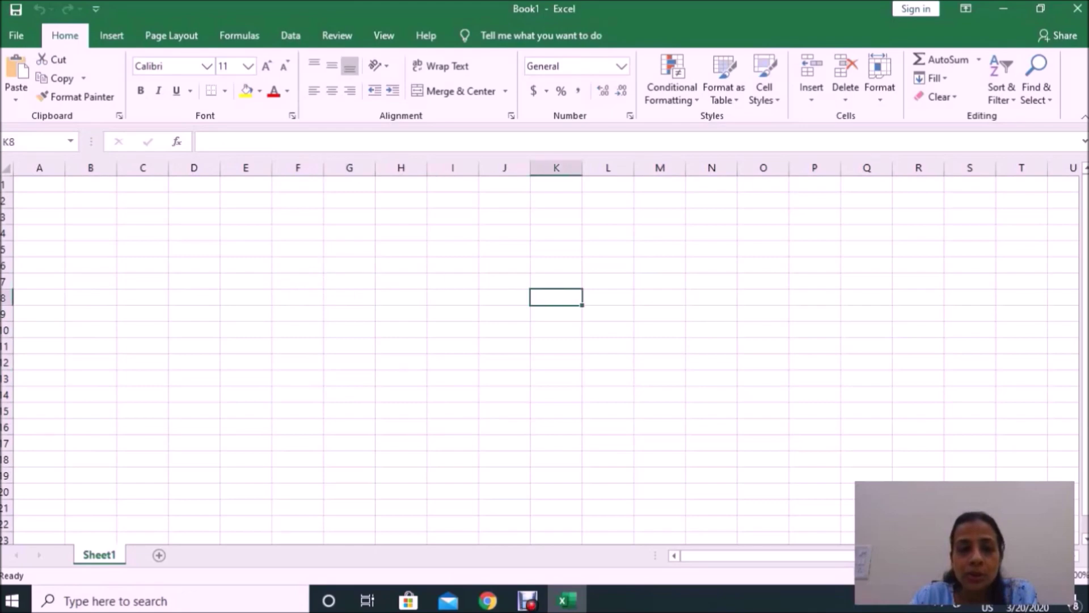
pyautogui.click(400, 378)
pyautogui.click(245, 379)
pyautogui.click(193, 233)
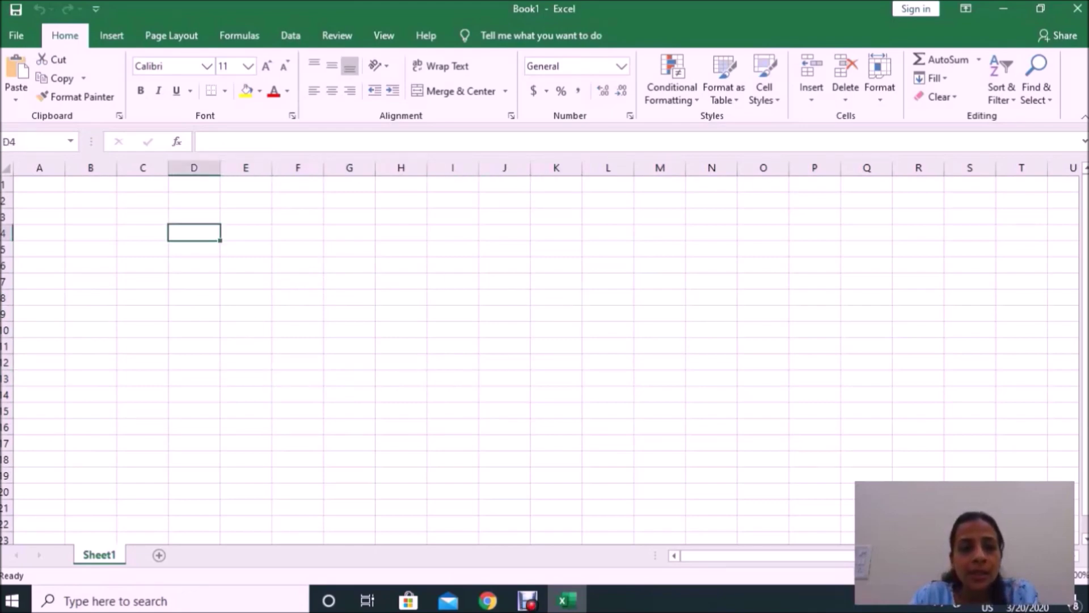
pyautogui.click(245, 265)
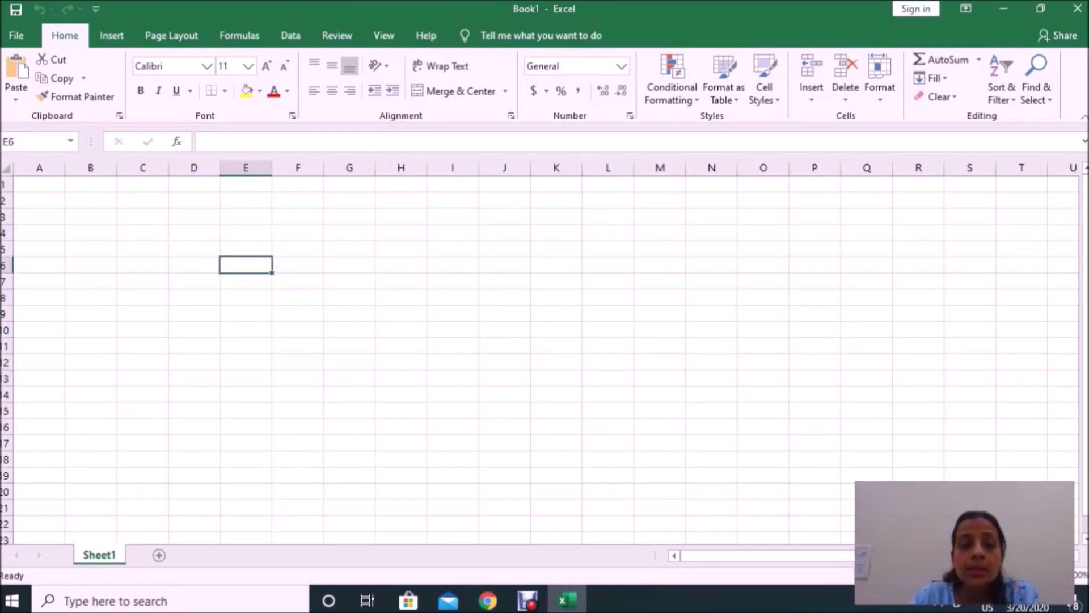
pyautogui.click(194, 330)
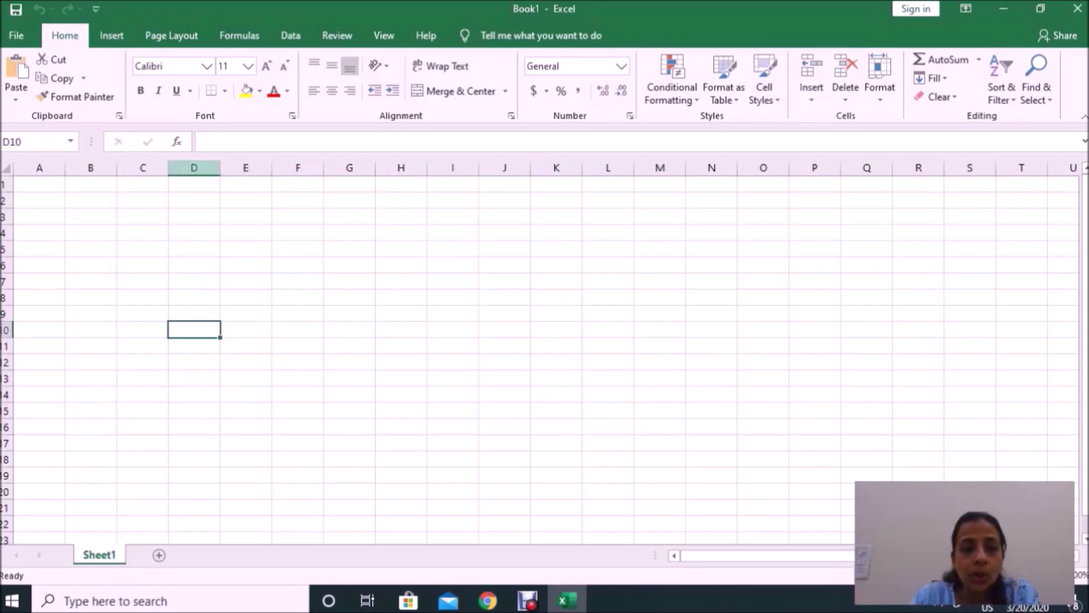
# Select column D and row 7, then activate cells D7, E12 and C4
pyautogui.click(193, 168)
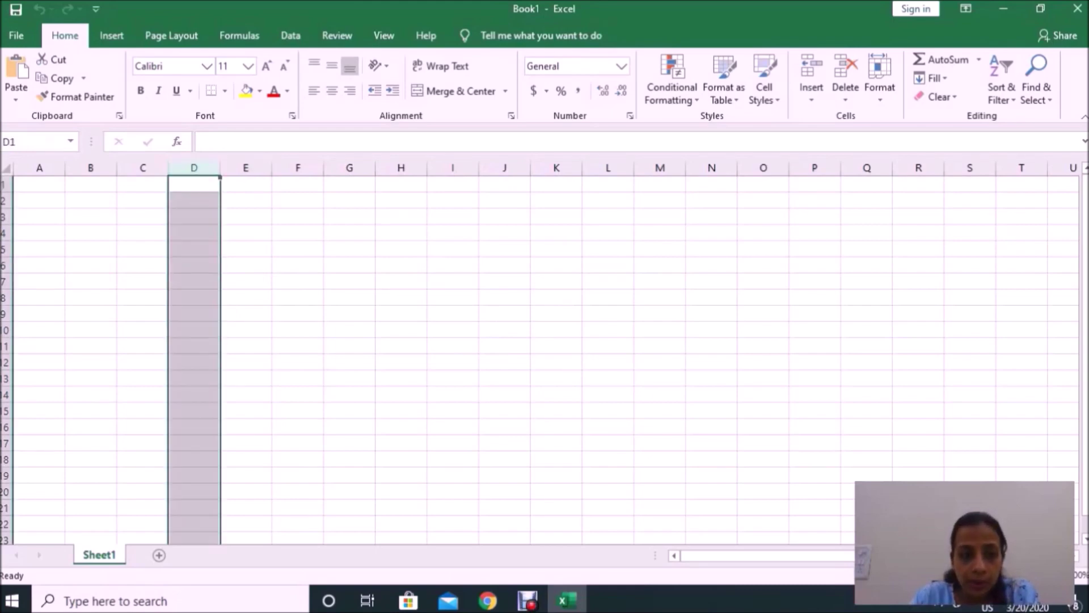
pyautogui.click(5, 281)
pyautogui.click(194, 280)
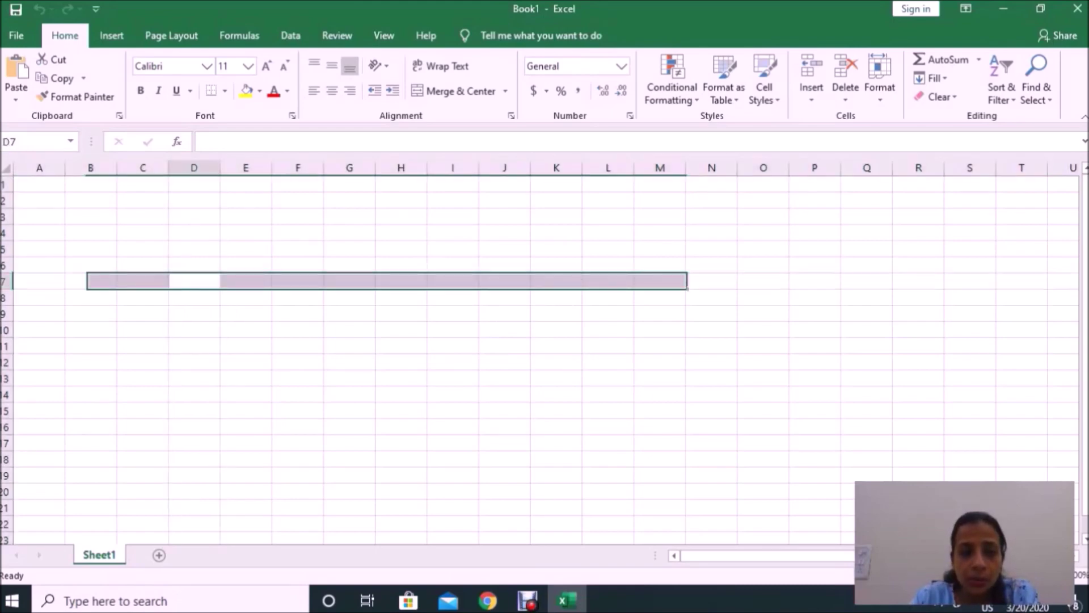
pyautogui.click(245, 361)
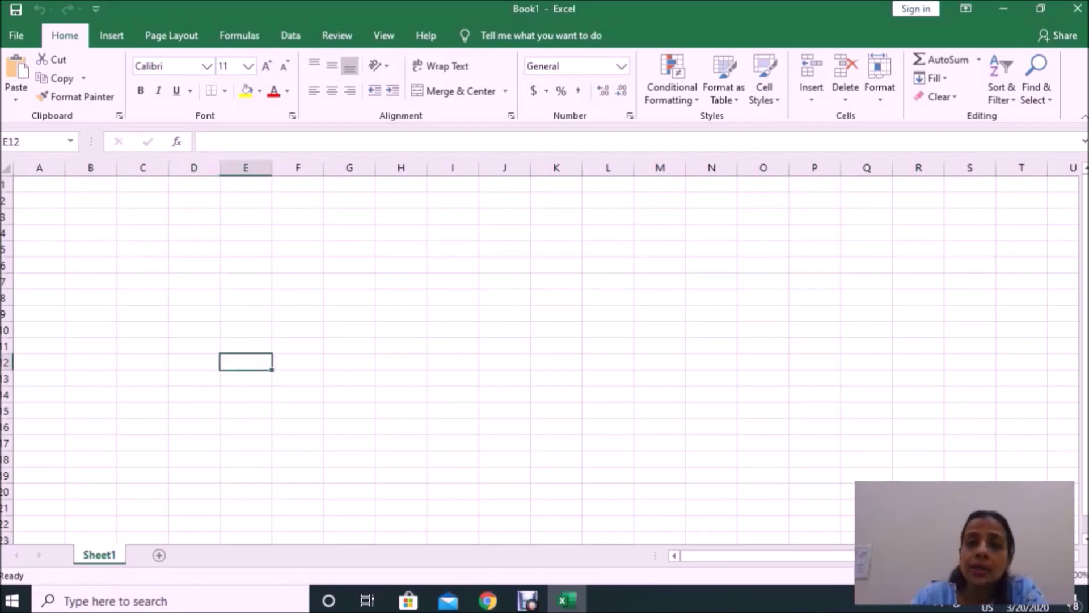
pyautogui.click(142, 232)
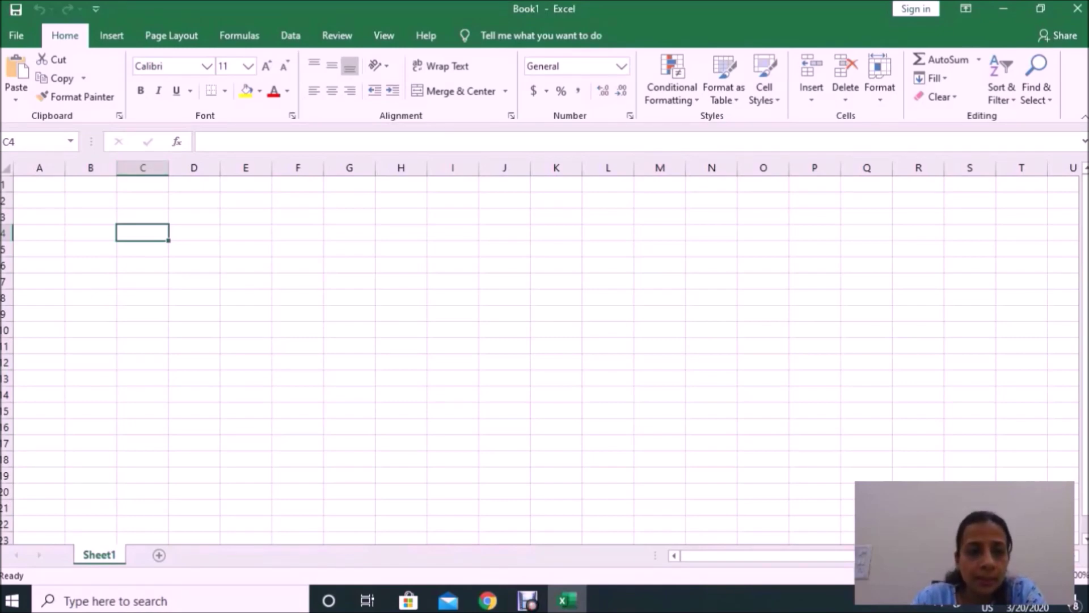
# Move the active cell with arrow keys through E6, E10, D7, I6 and N10
pyautogui.press('Down')
pyautogui.press('Down')
pyautogui.press('Right')
pyautogui.press('Right')
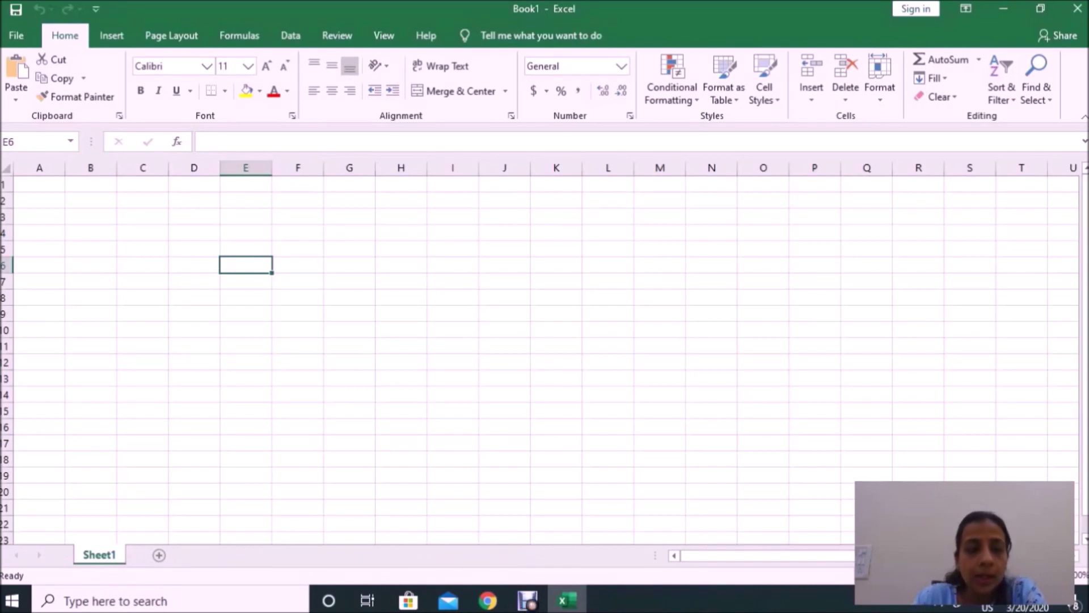
pyautogui.press('Down')
pyautogui.press('Down')
pyautogui.press('Down')
pyautogui.press('Up')
pyautogui.press('Up')
pyautogui.press('Up')
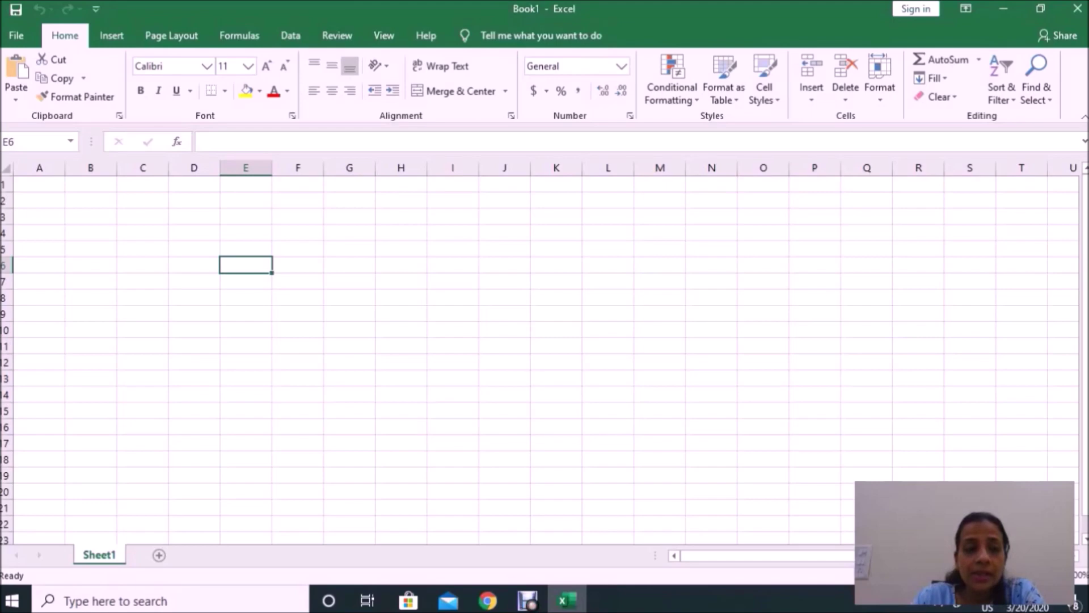
pyautogui.press('Down')
pyautogui.press('Left')
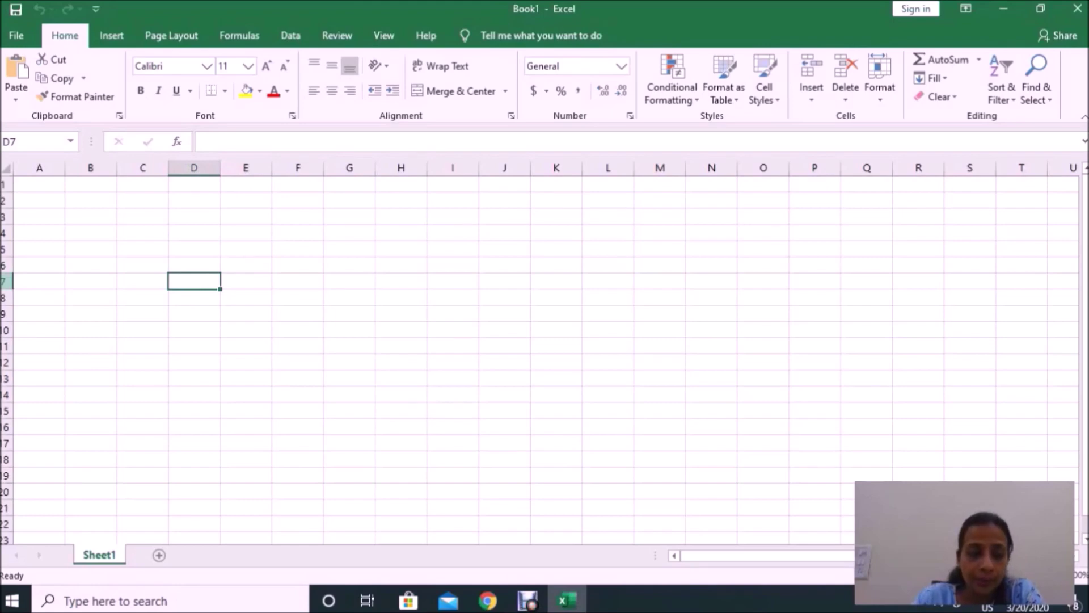
pyautogui.press('Up')
pyautogui.press('Right')
pyautogui.press('Right')
pyautogui.press('Right')
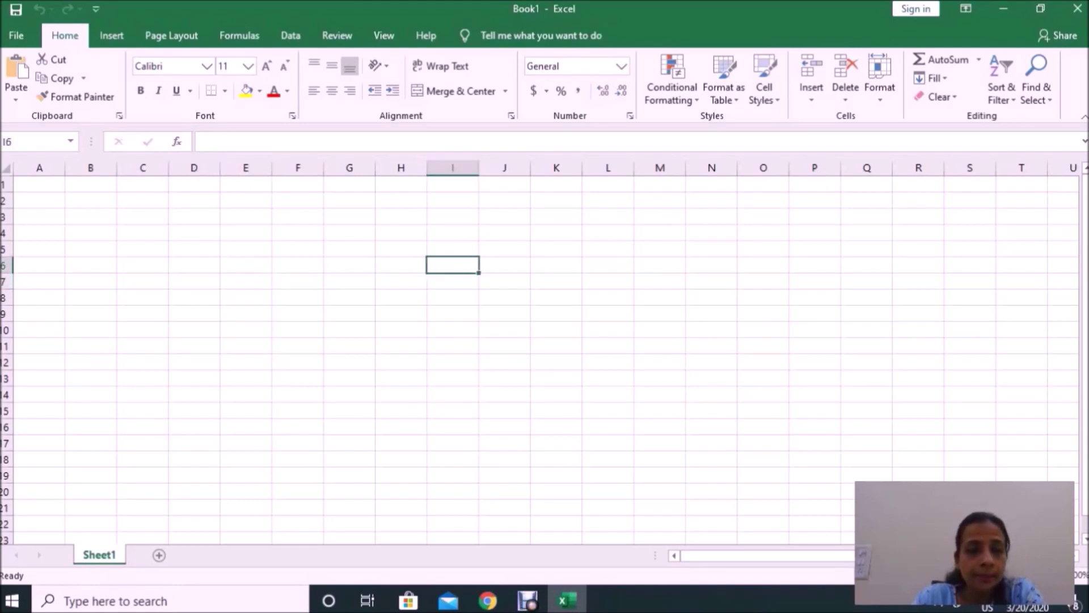
pyautogui.press('Right')
pyautogui.press('Right')
pyautogui.press('Right')
pyautogui.press('Down')
pyautogui.press('Down')
pyautogui.press('Down')
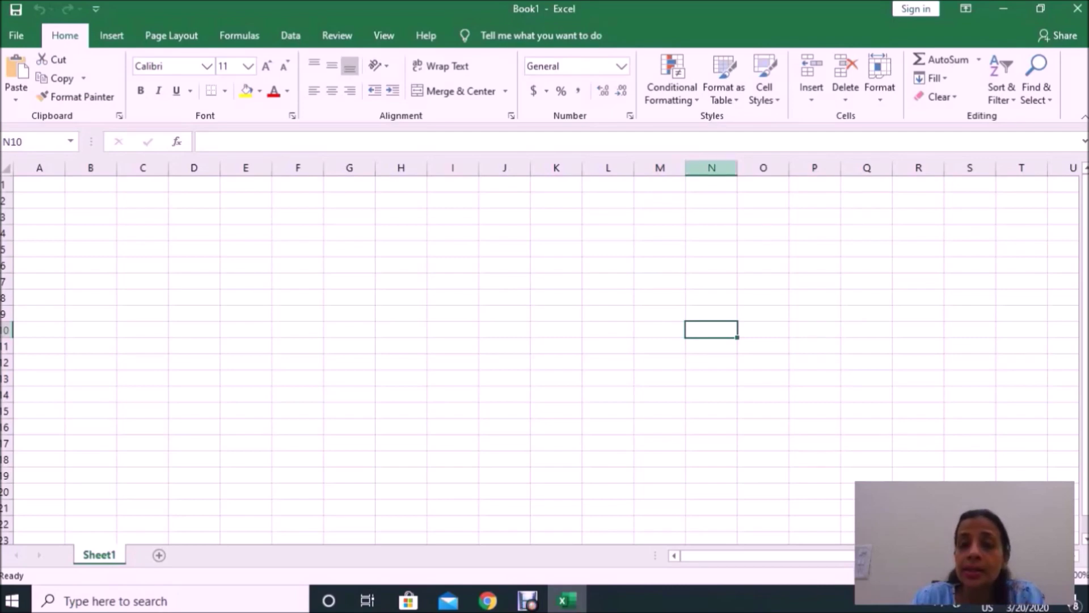
# Select column N and row 10, then activate J14 and move up to J10
pyautogui.click(712, 168)
pyautogui.click(6, 330)
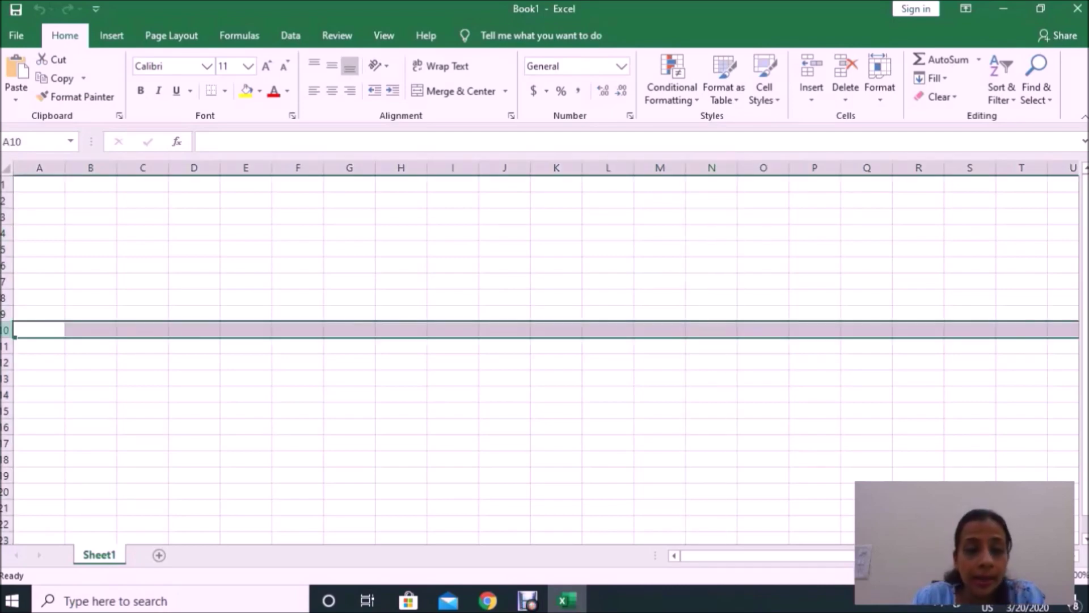
pyautogui.click(505, 394)
pyautogui.press('Up')
pyautogui.press('Up')
pyautogui.press('Up')
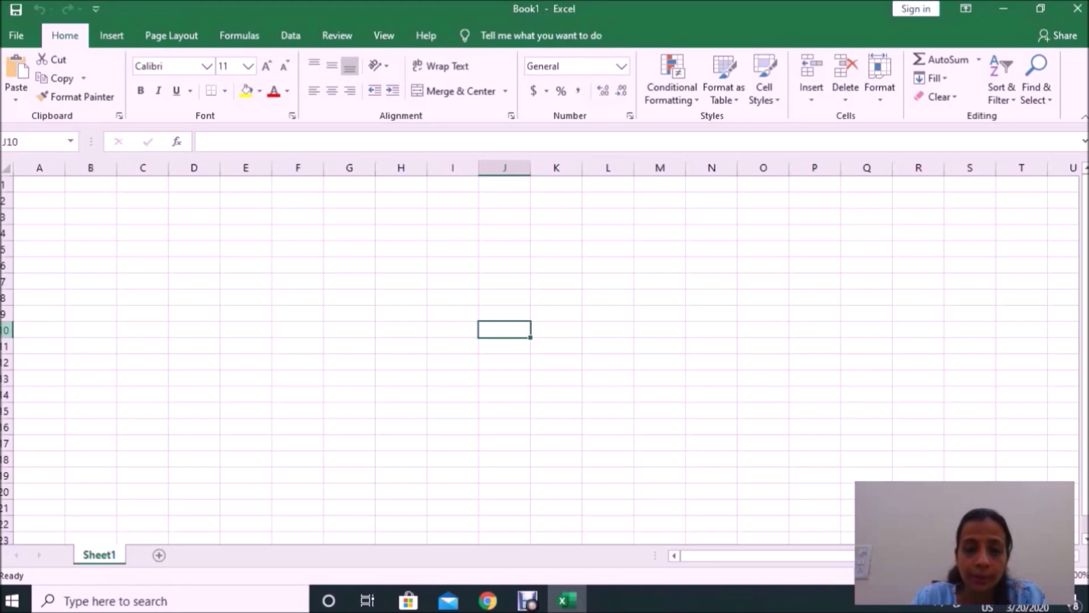
# Step the active cell around the sheet with arrow keys, ending at H12
pyautogui.press('Left')
pyautogui.press('Left')
pyautogui.press('Left')
pyautogui.press('Down')
pyautogui.press('Down')
pyautogui.press('Down')
pyautogui.press('Left')
pyautogui.press('Up')
pyautogui.press('Up')
pyautogui.press('Up')
pyautogui.press('Right')
pyautogui.press('Up')
pyautogui.press('Up')
pyautogui.press('Right')
pyautogui.press('Down')
pyautogui.press('Down')
pyautogui.press('Down')
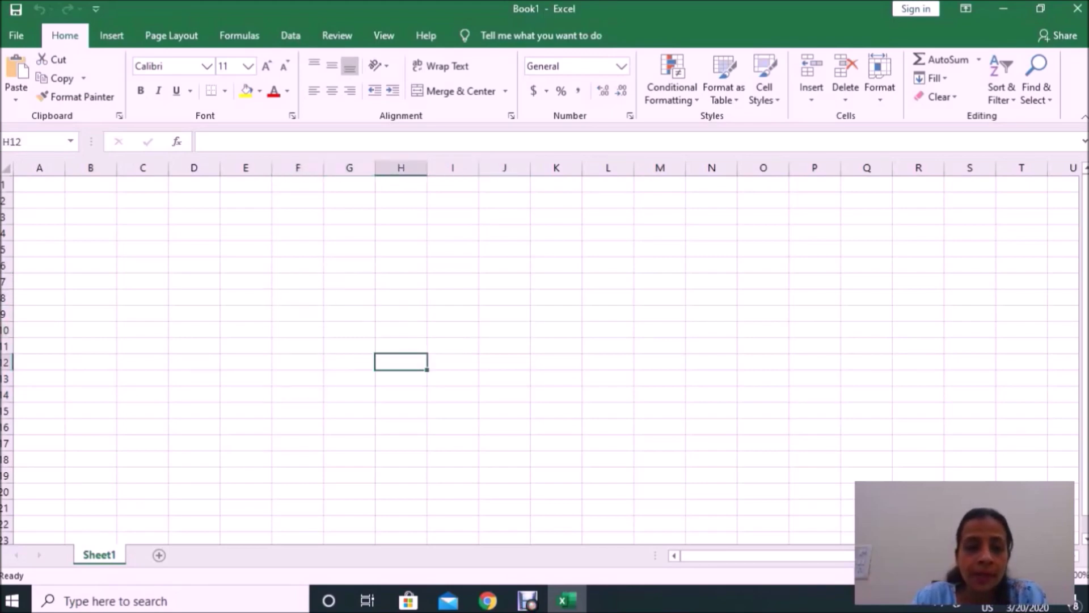
# Navigate with arrow keys through D8, E6, D9, D12 and G10, finishing on I8
pyautogui.press('Left')
pyautogui.press('Left')
pyautogui.press('Left')
pyautogui.press('Up')
pyautogui.press('Up')
pyautogui.press('Up')
pyautogui.press('Right')
pyautogui.press('Up')
pyautogui.press('Up')
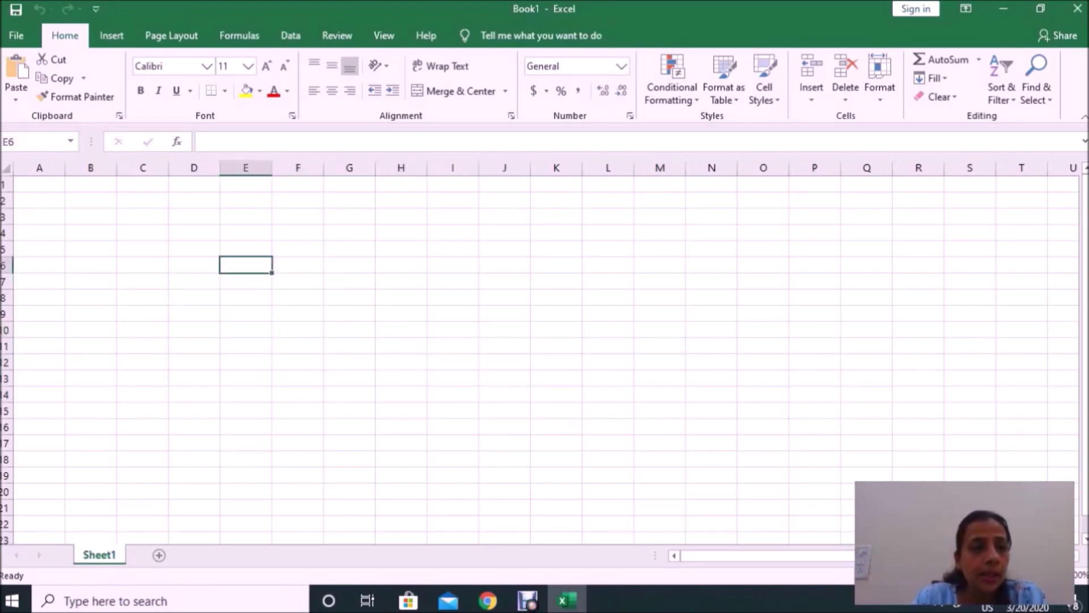
pyautogui.press('Left')
pyautogui.press('Down')
pyautogui.press('Down')
pyautogui.press('Down')
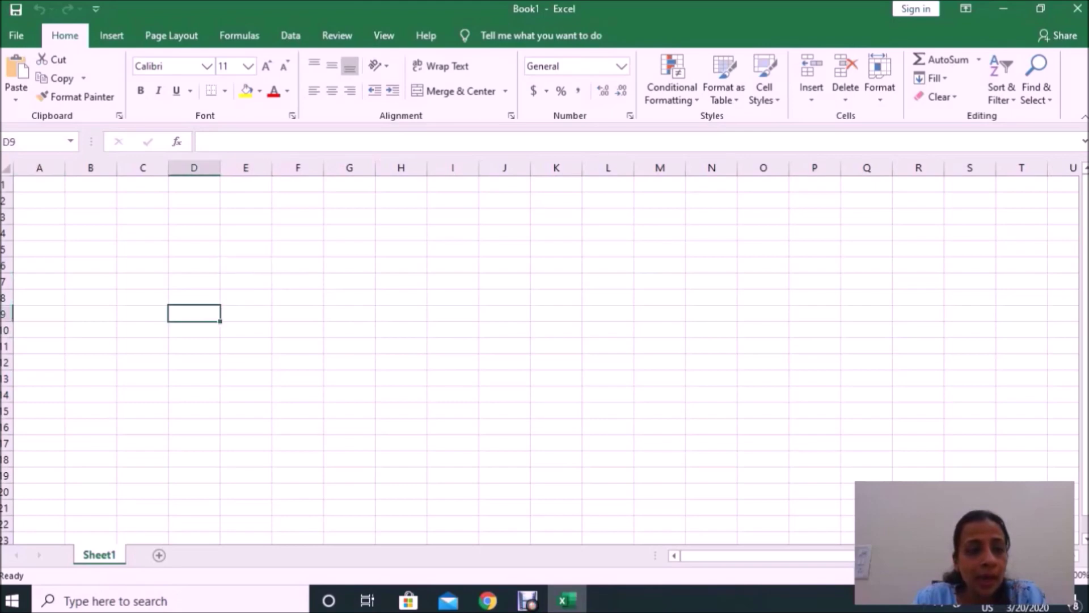
pyautogui.press('Down')
pyautogui.press('Down')
pyautogui.press('Down')
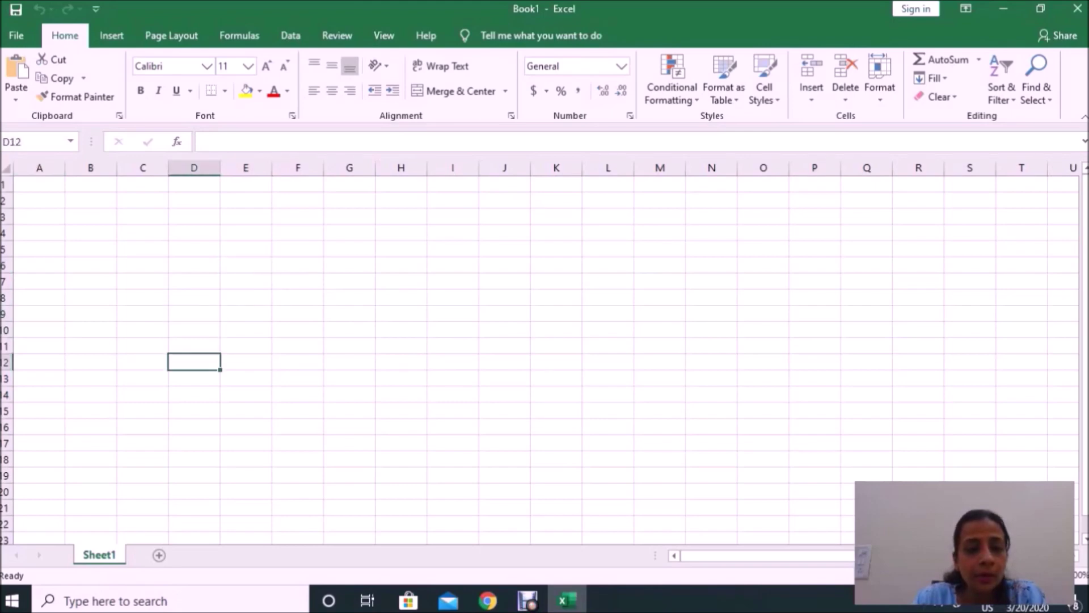
pyautogui.press('Right')
pyautogui.press('Right')
pyautogui.press('Right')
pyautogui.press('Up')
pyautogui.press('Up')
pyautogui.press('Right')
pyautogui.press('Right')
pyautogui.press('Up')
pyautogui.press('Up')
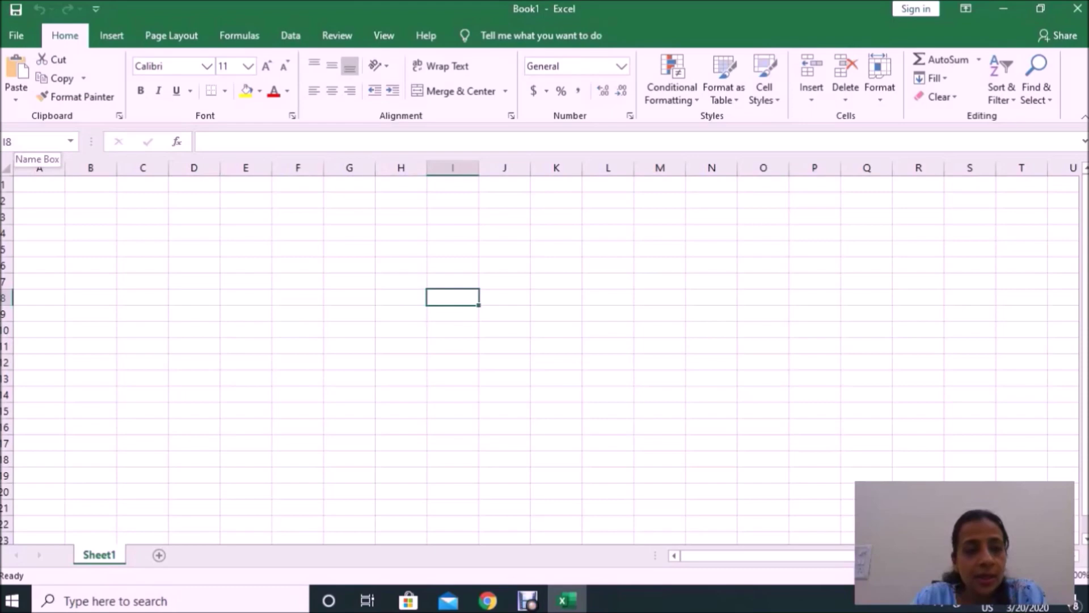
pyautogui.click(194, 281)
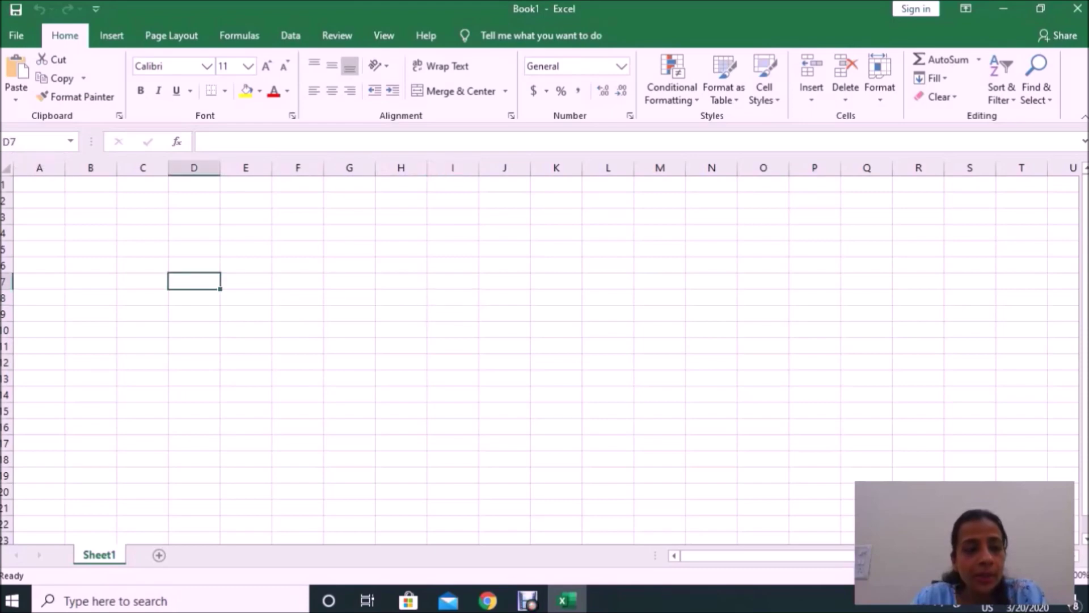
pyautogui.click(556, 361)
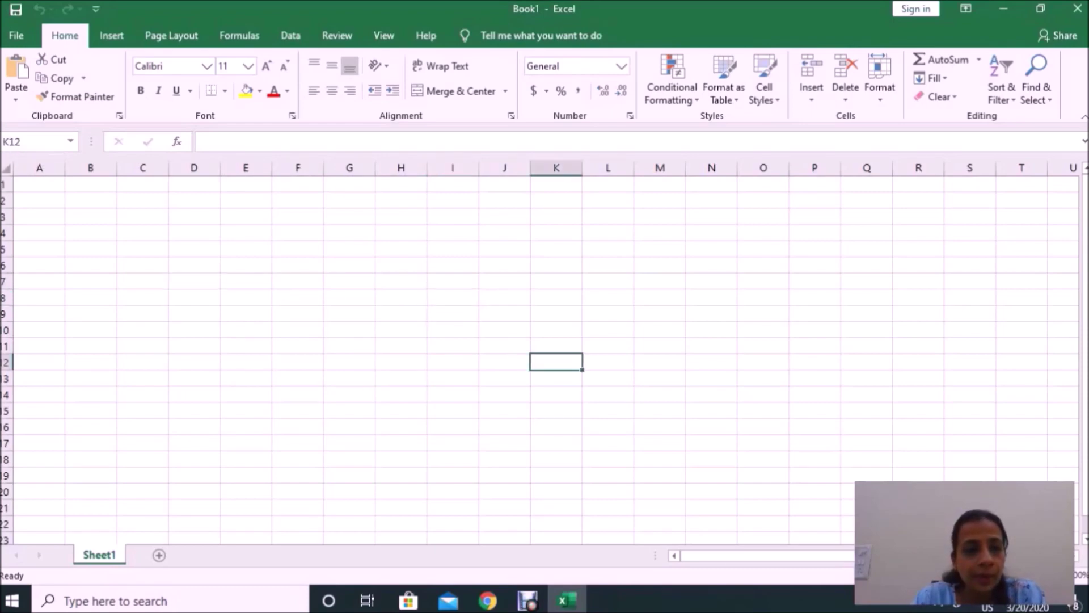
pyautogui.click(34, 141)
pyautogui.click(349, 329)
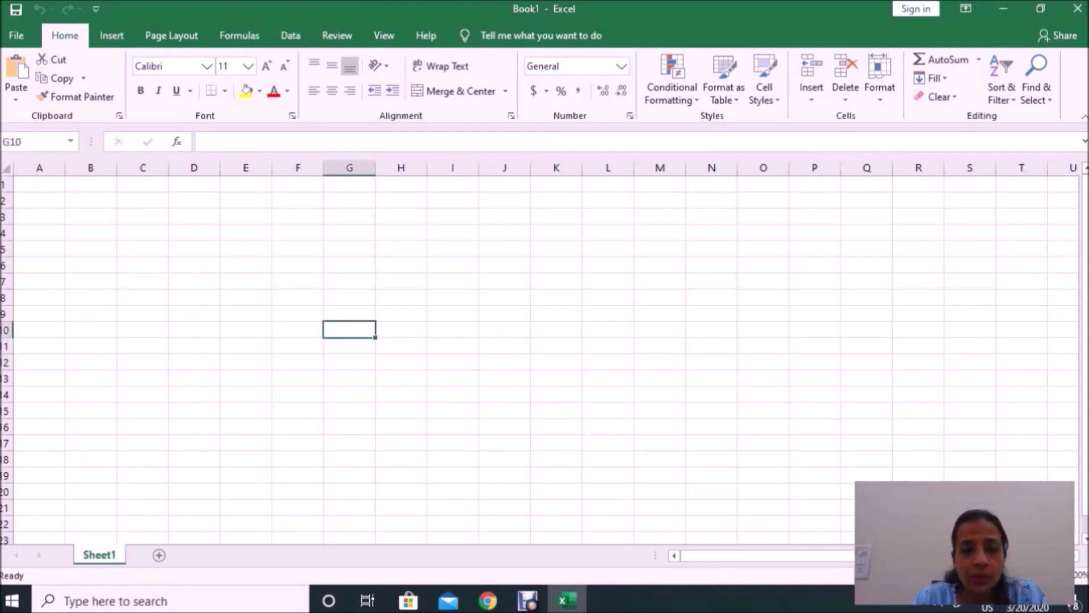
pyautogui.click(504, 297)
pyautogui.click(349, 216)
pyautogui.click(90, 329)
pyautogui.click(194, 378)
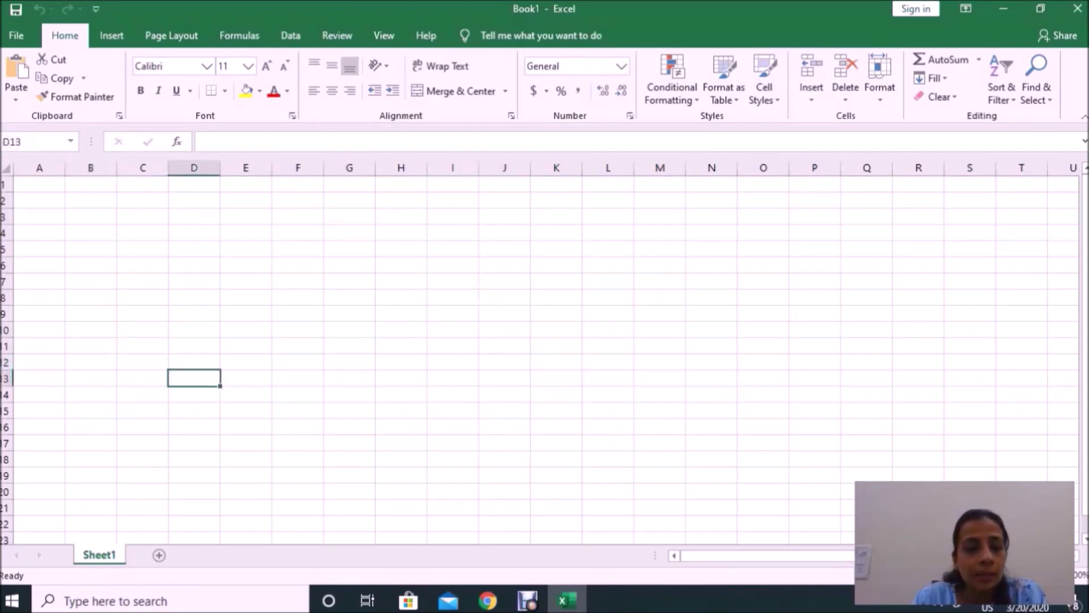
pyautogui.click(194, 297)
pyautogui.click(142, 216)
pyautogui.click(246, 313)
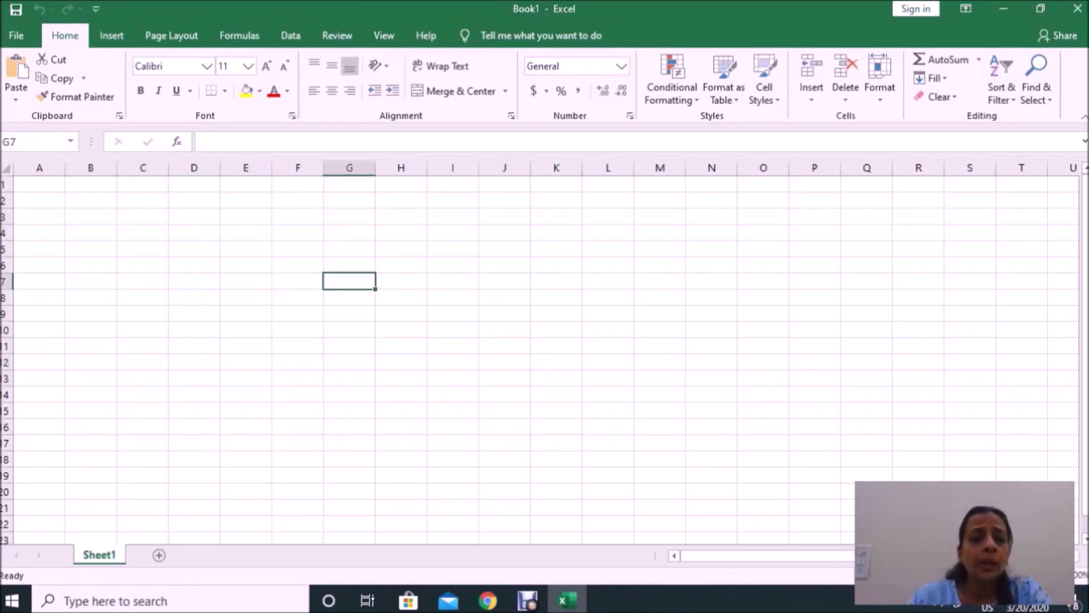
pyautogui.press('Down')
pyautogui.press('Down')
pyautogui.press('Down')
pyautogui.press('Left')
pyautogui.press('Left')
pyautogui.press('Up')
pyautogui.press('Up')
pyautogui.press('Up')
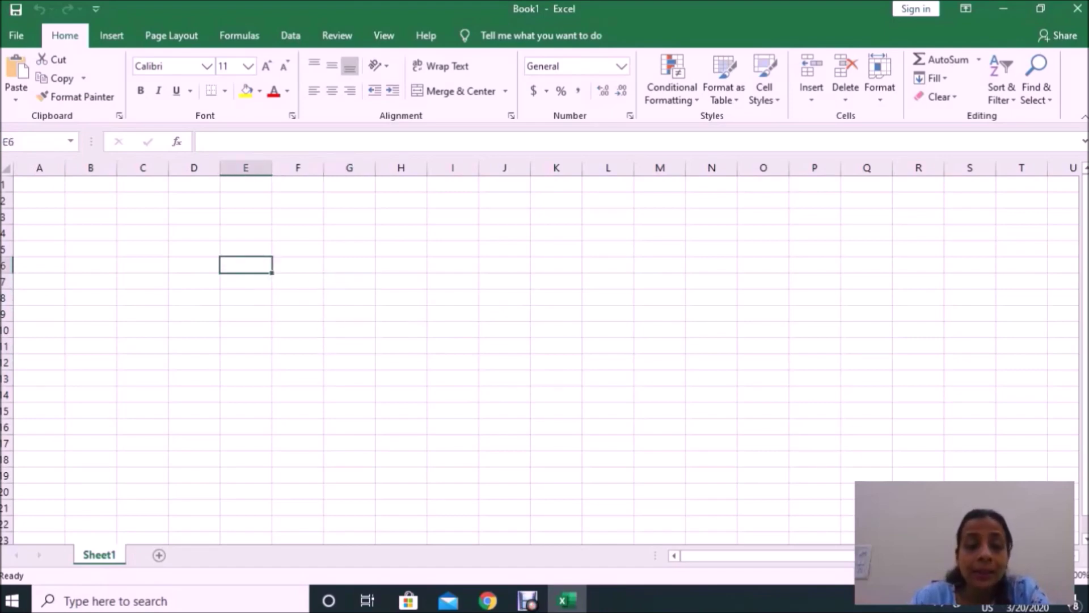
pyautogui.press('Right')
pyautogui.press('Right')
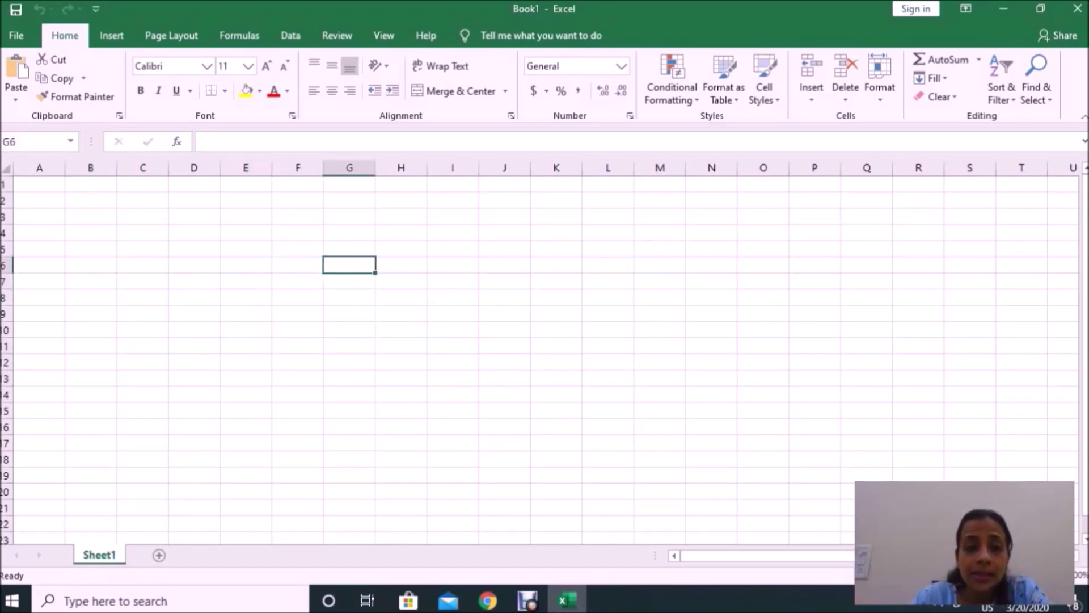
pyautogui.press('Right')
pyautogui.press('Right')
pyautogui.press('Right')
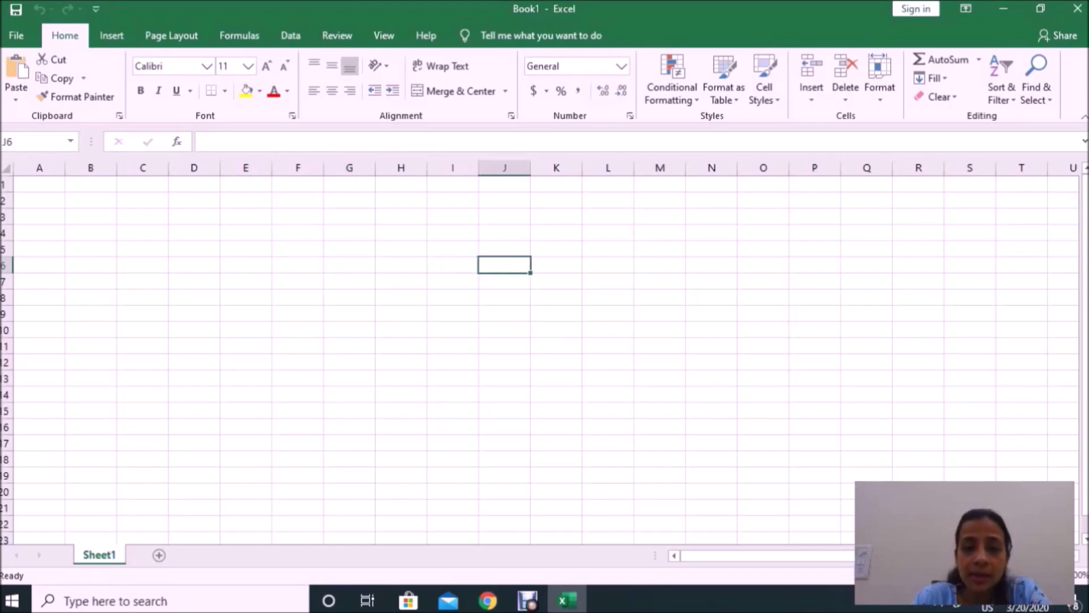
pyautogui.press('Up')
pyautogui.press('Left')
pyautogui.press('Left')
pyautogui.press('Left')
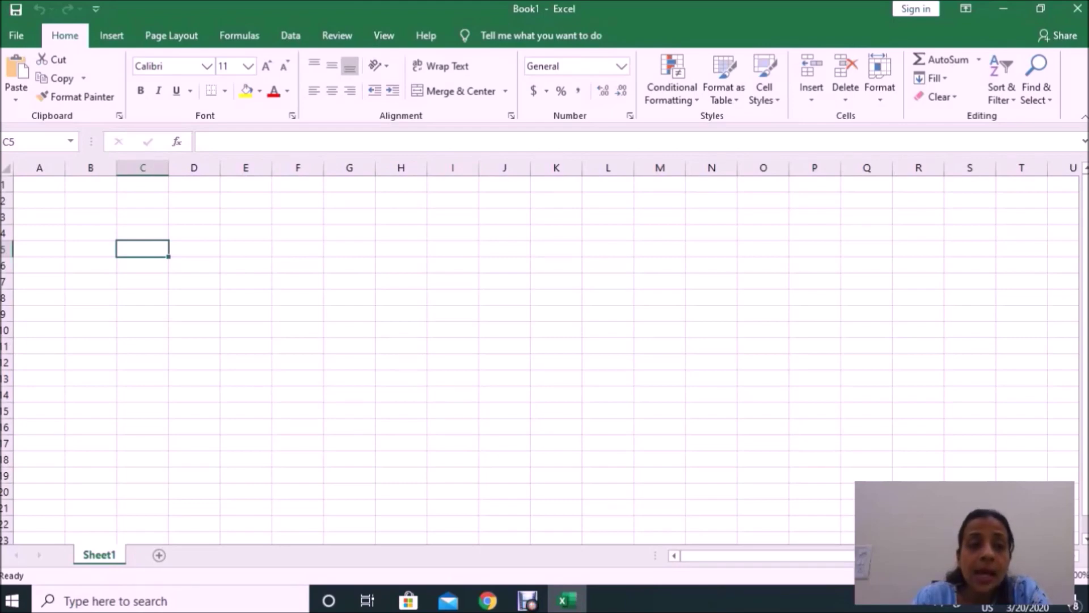
pyautogui.press('Right')
pyautogui.press('Right')
pyautogui.press('Right')
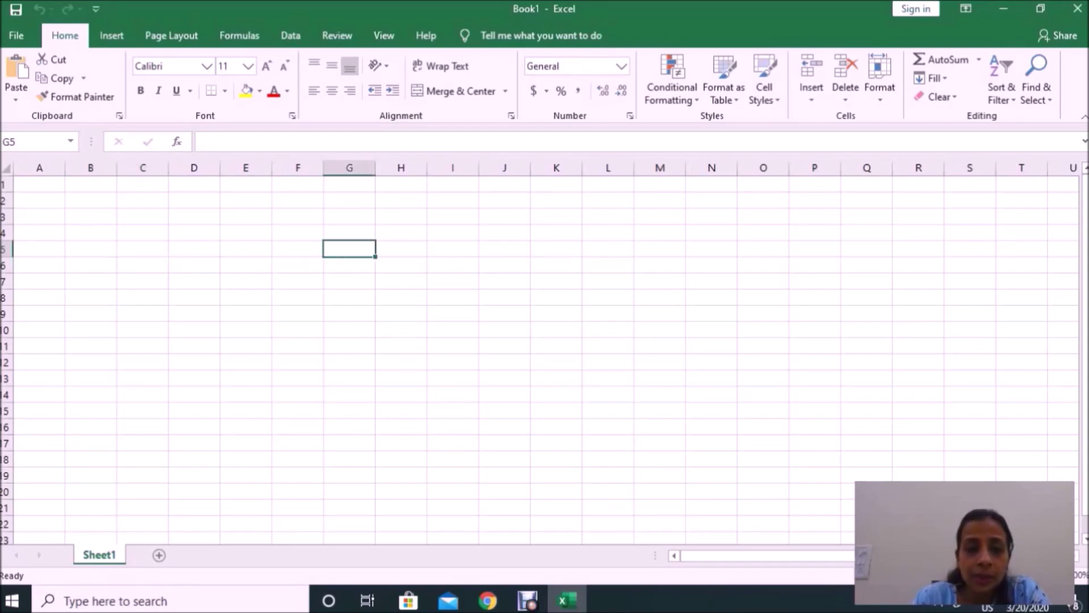
pyautogui.press('Up')
pyautogui.press('Up')
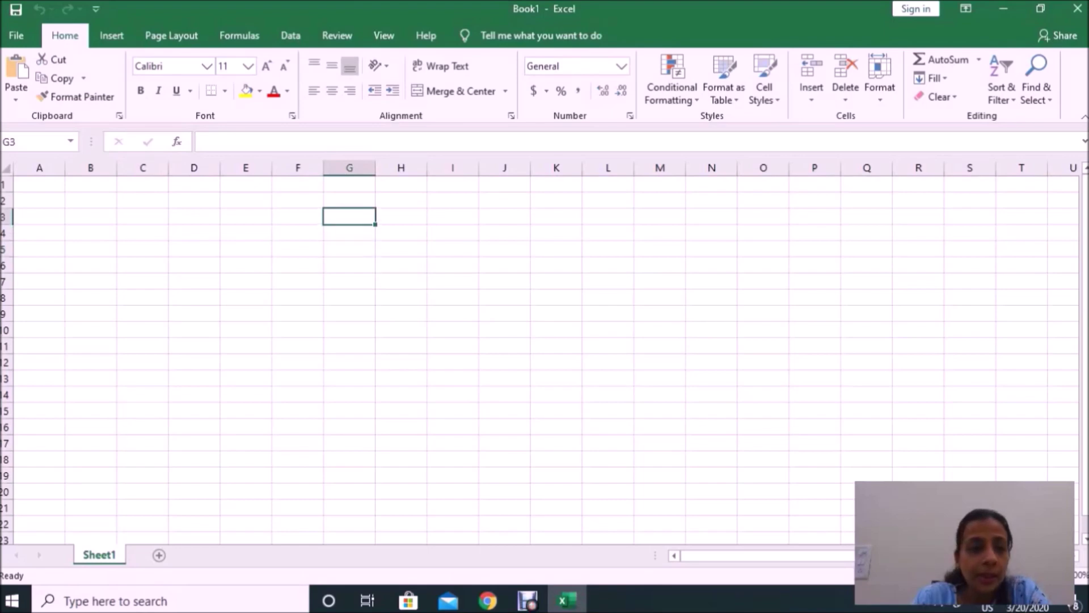
pyautogui.press('Left')
pyautogui.press('Left')
pyautogui.press('Left')
pyautogui.press('Down')
pyautogui.press('Down')
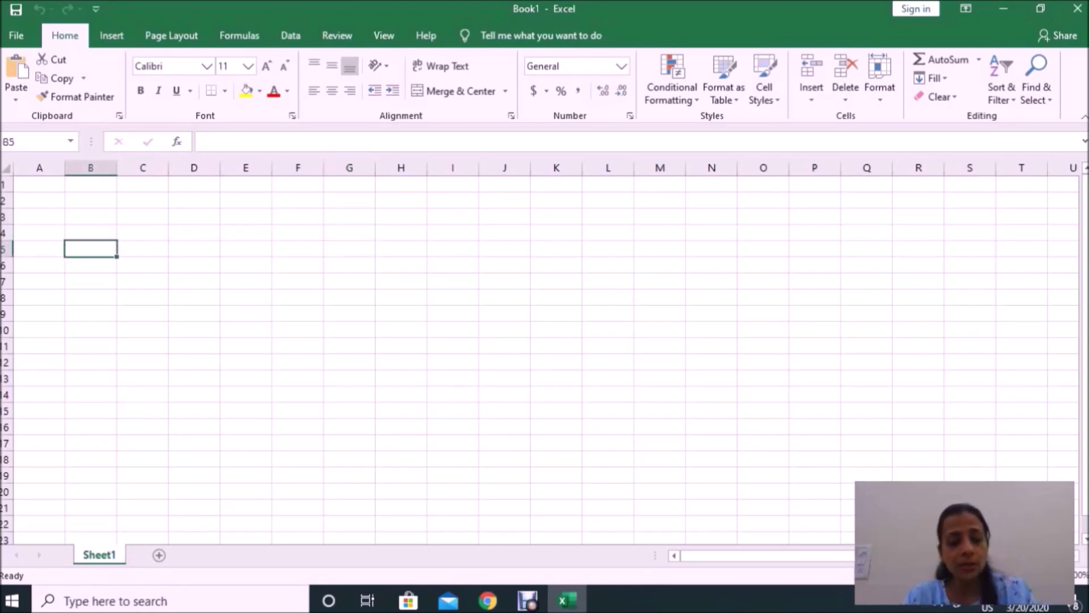
pyautogui.write('ffgfd')
pyautogui.press('Down')
pyautogui.press('Right')
pyautogui.press('Down')
pyautogui.press('Right')
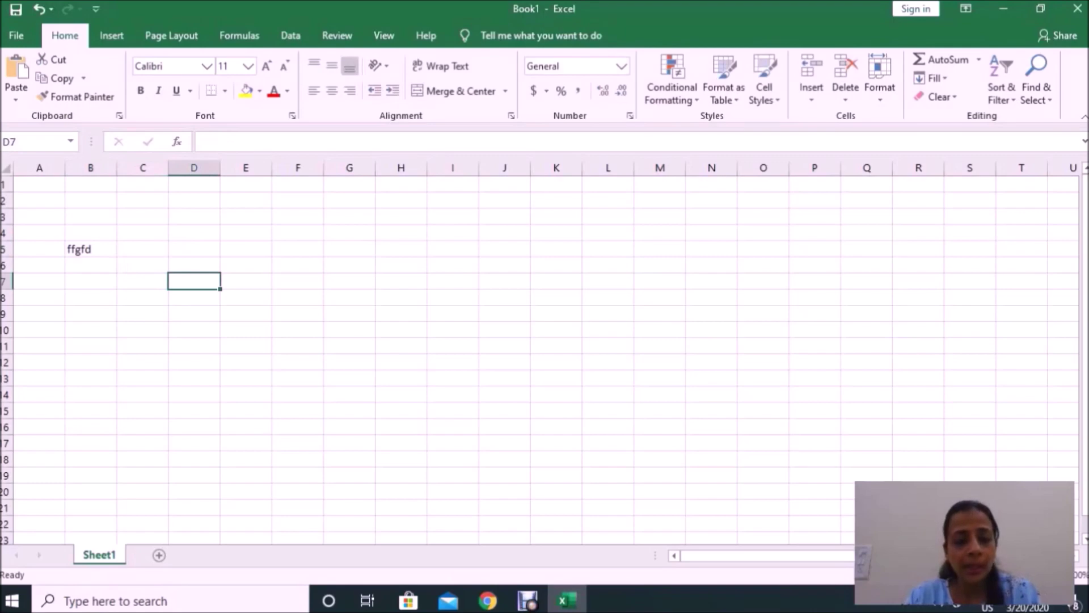
pyautogui.write('hgfh')
pyautogui.press('Up')
pyautogui.press('Up')
pyautogui.press('Right')
pyautogui.press('Right')
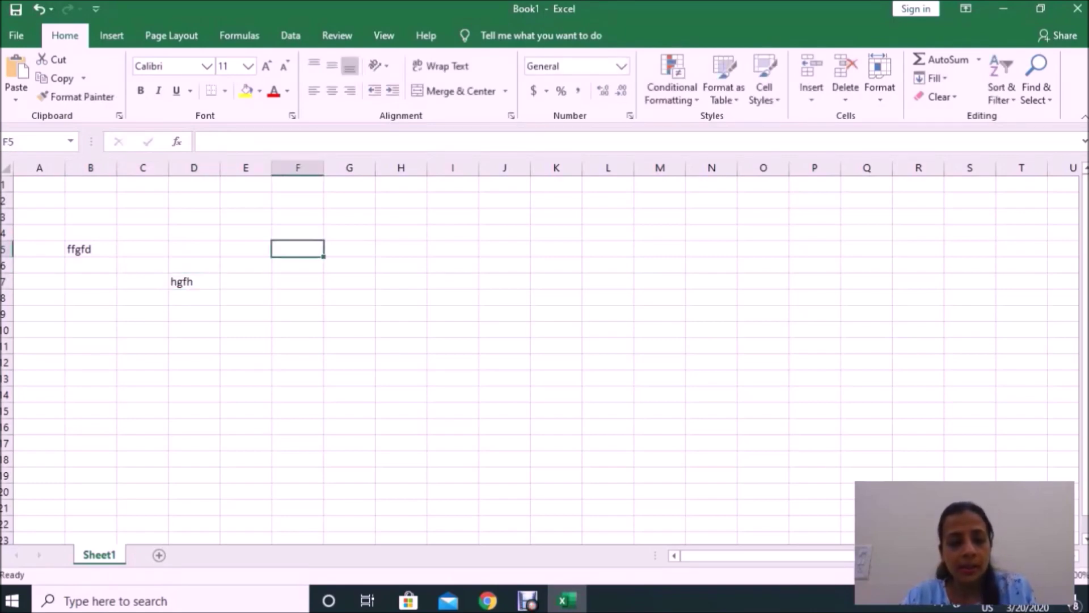
pyautogui.write('566')
pyautogui.press('Down')
pyautogui.press('Down')
pyautogui.press('Down')
pyautogui.press('Right')
pyautogui.press('Down')
pyautogui.press('Down')
pyautogui.press('Left')
pyautogui.press('Left')
pyautogui.press('Left')
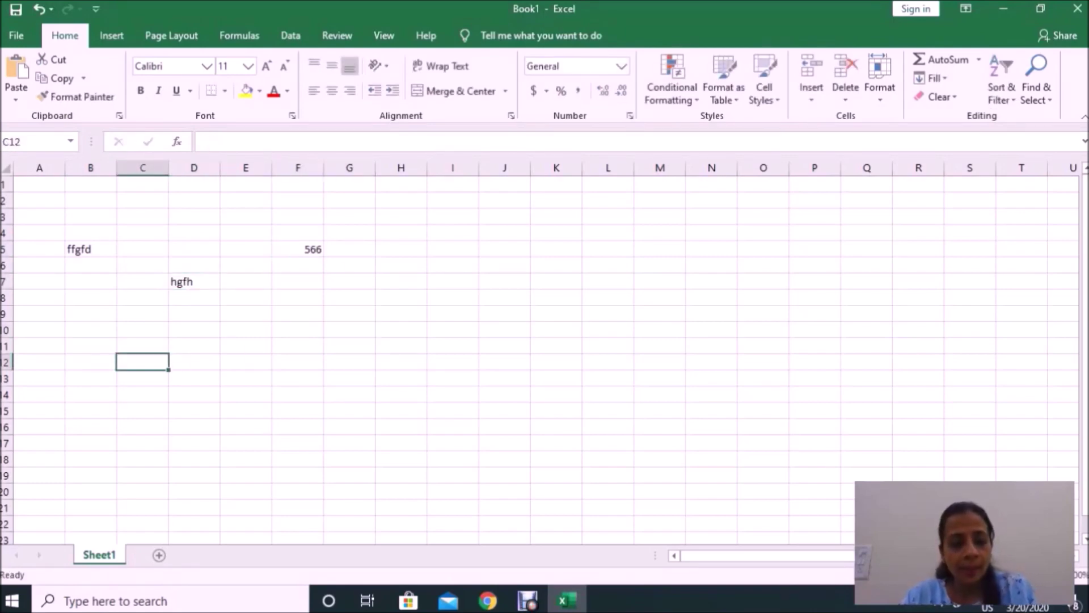
pyautogui.write('45')
pyautogui.press('Return')
pyautogui.press('Down')
pyautogui.press('Down')
pyautogui.press('Right')
pyautogui.press('Up')
pyautogui.press('Up')
pyautogui.press('Up')
pyautogui.press('Left')
pyautogui.write('r')
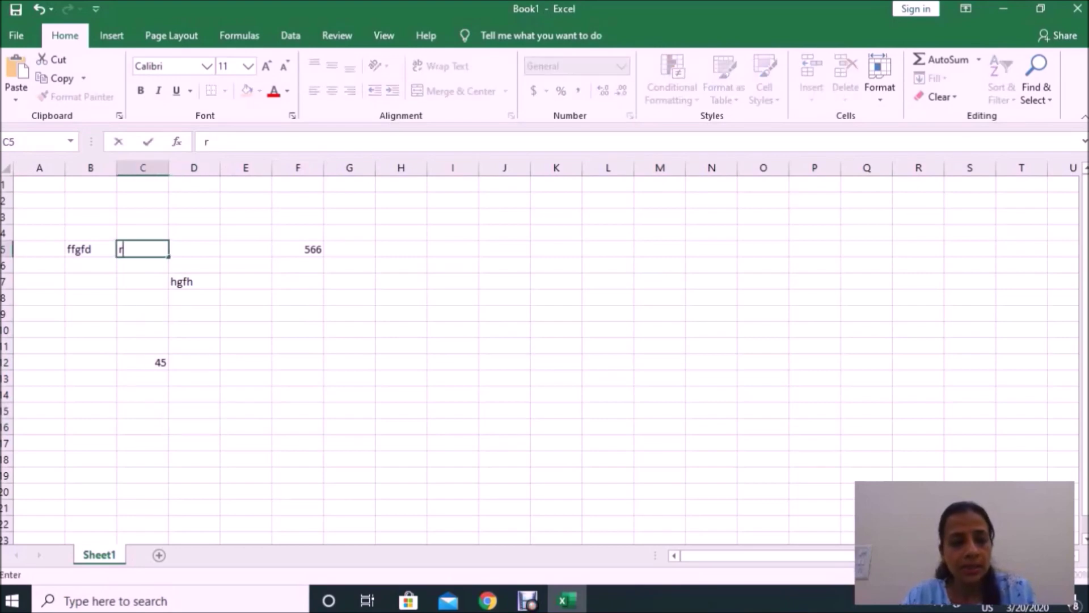
pyautogui.write('t')
pyautogui.press('Down')
pyautogui.press('Down')
pyautogui.press('Down')
pyautogui.moveTo(91, 232)
pyautogui.mouseDown()
pyautogui.moveTo(250, 297)
pyautogui.moveTo(401, 330)
pyautogui.mouseUp()
pyautogui.press('Delete')
pyautogui.press('Down')
pyautogui.press('Down')
pyautogui.press('Down')
pyautogui.press('Right')
pyautogui.press('Right')
pyautogui.press('Right')
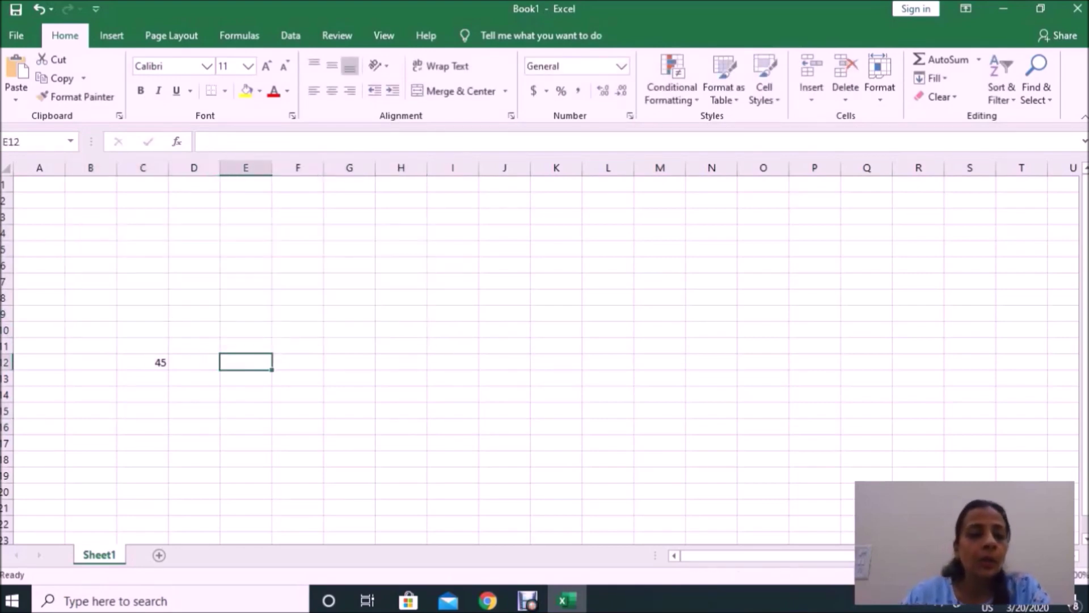
pyautogui.press('Left')
pyautogui.press('Left')
pyautogui.press('Delete')
pyautogui.press('Down')
pyautogui.press('Right')
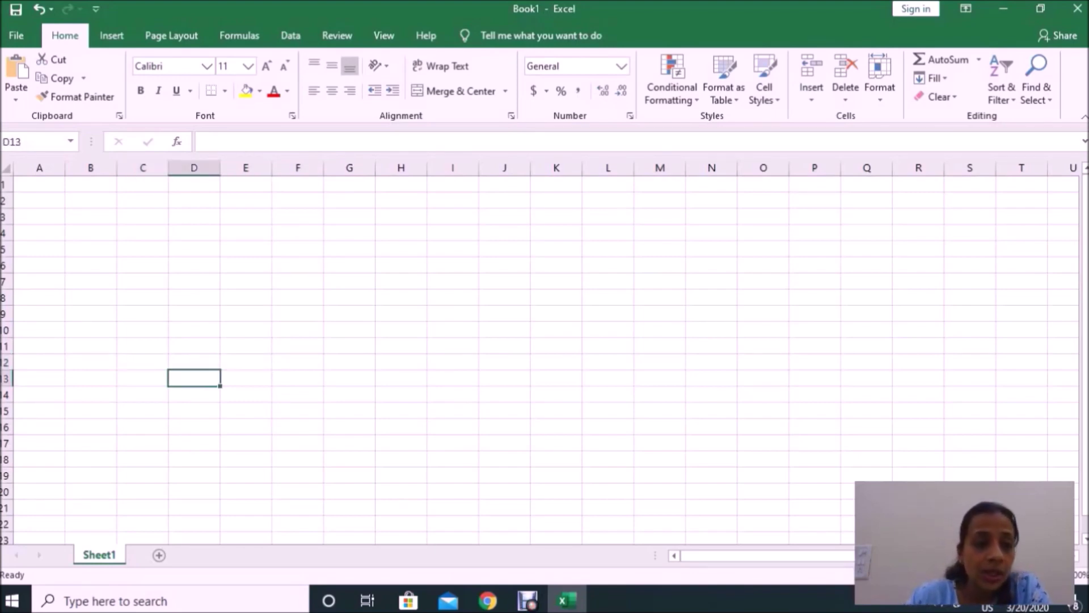
pyautogui.moveTo(141, 232)
pyautogui.mouseDown()
pyautogui.moveTo(306, 362)
pyautogui.moveTo(349, 362)
pyautogui.mouseUp()
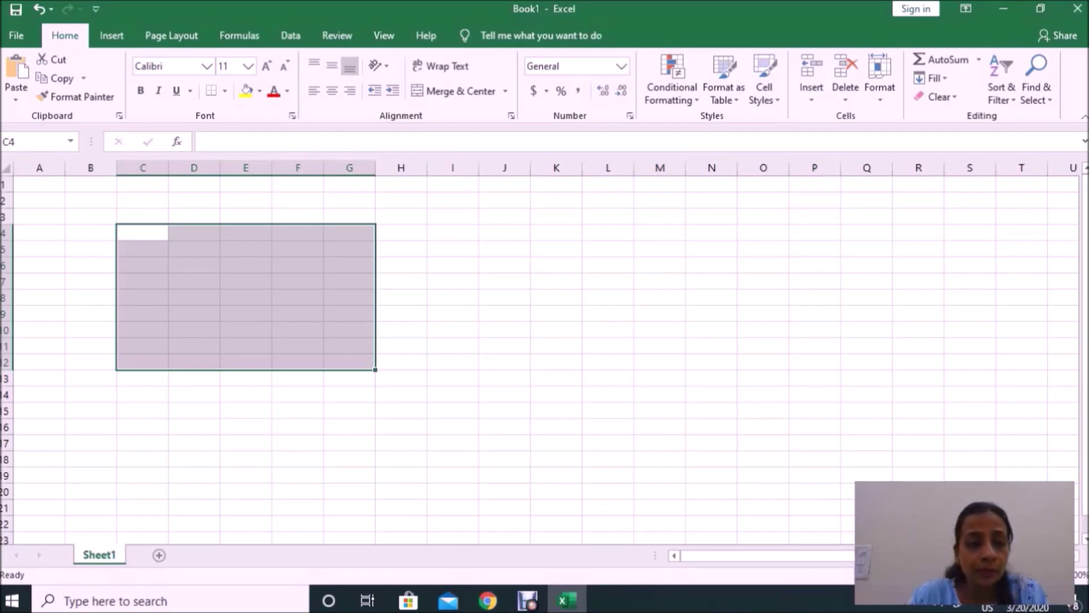
pyautogui.click(142, 232)
pyautogui.moveTo(143, 232); pyautogui.dragTo(348, 379)
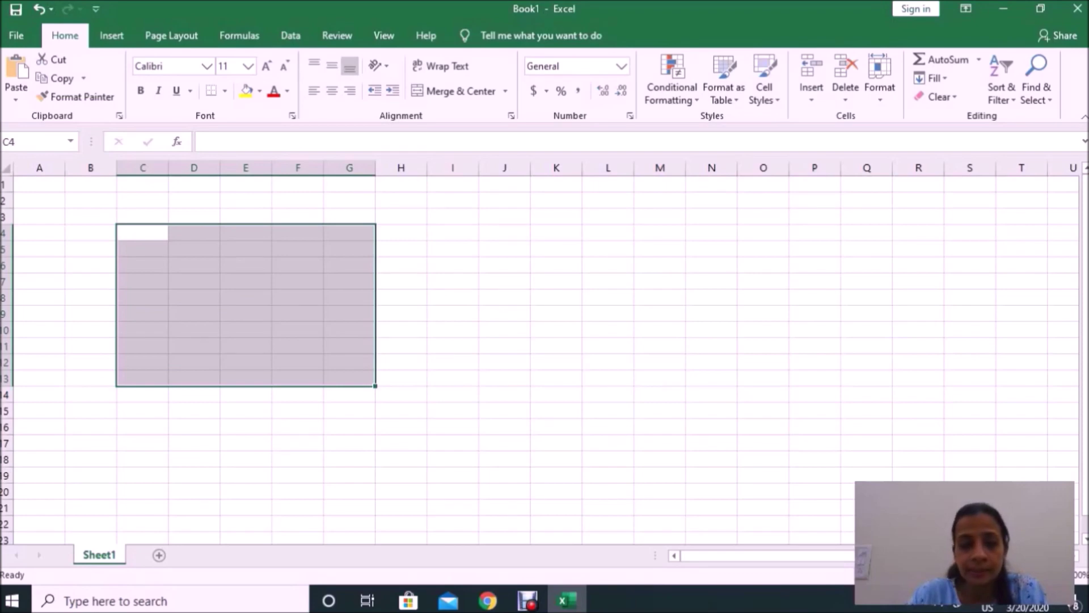
pyautogui.click(556, 330)
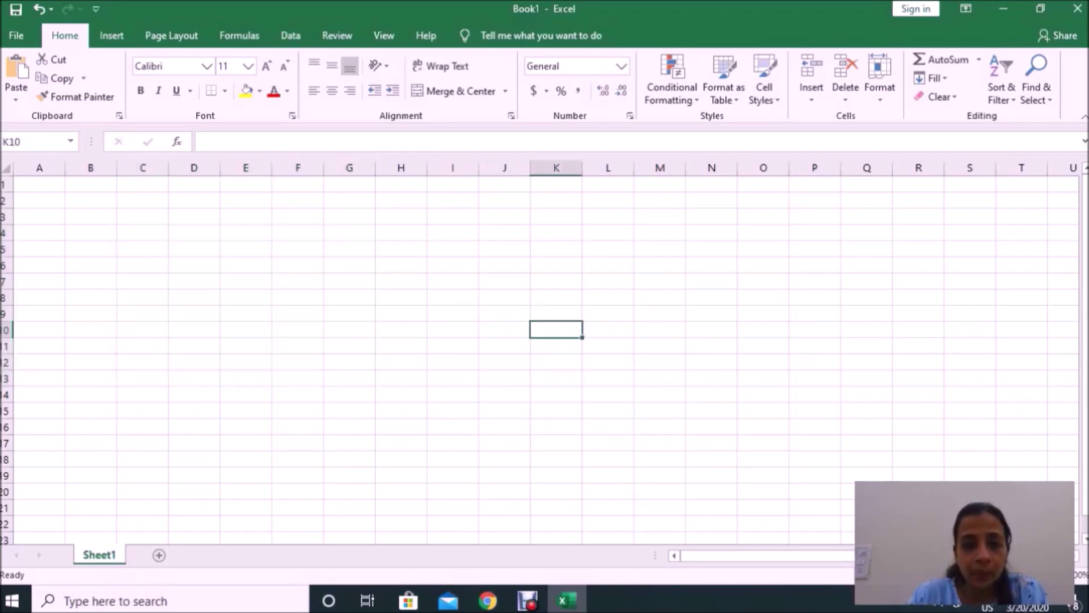
pyautogui.moveTo(452, 248); pyautogui.dragTo(630, 397)
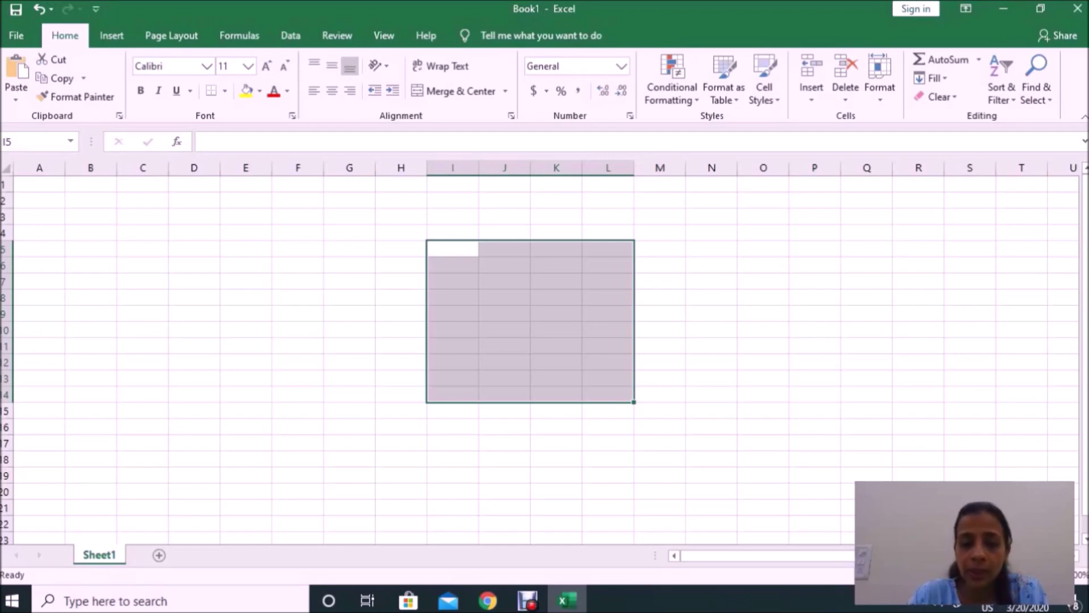
pyautogui.click(349, 296)
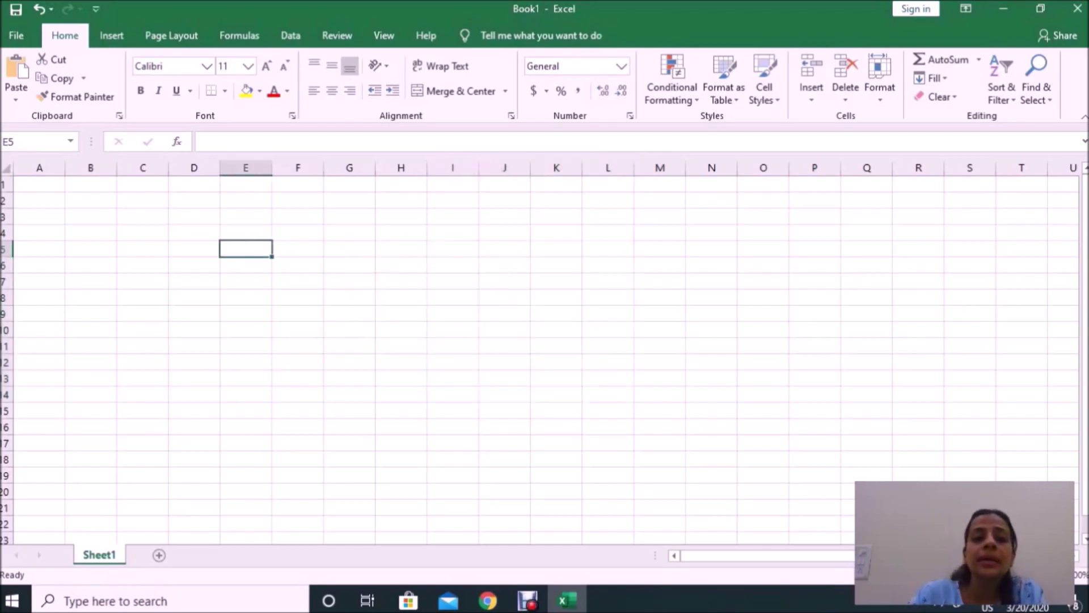
pyautogui.press('Up')
pyautogui.press('Up')
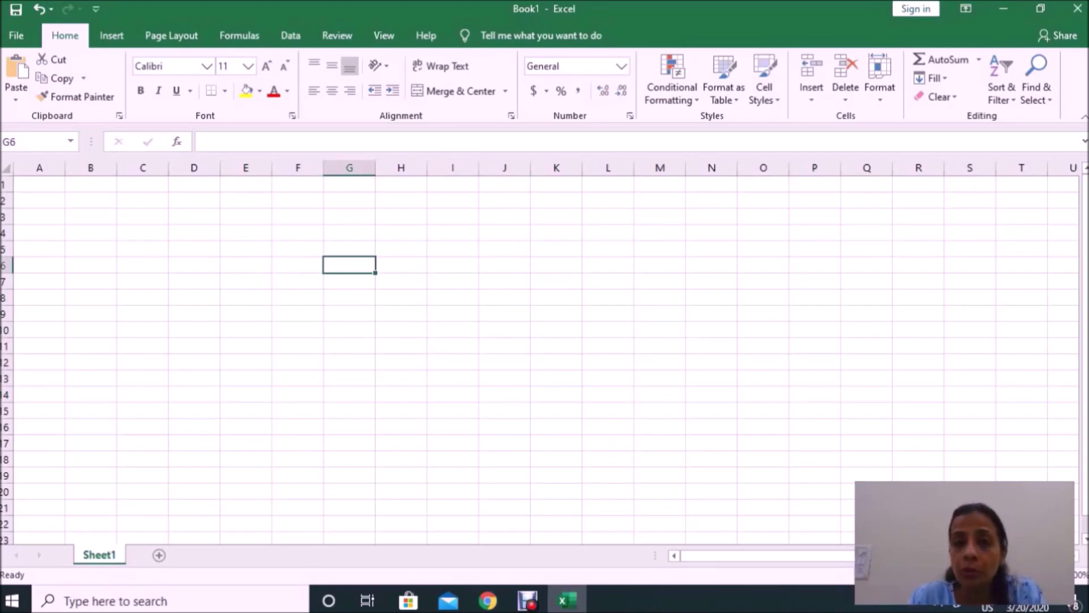
pyautogui.press('Left')
pyautogui.press('Down')
pyautogui.press('Down')
pyautogui.press('Down')
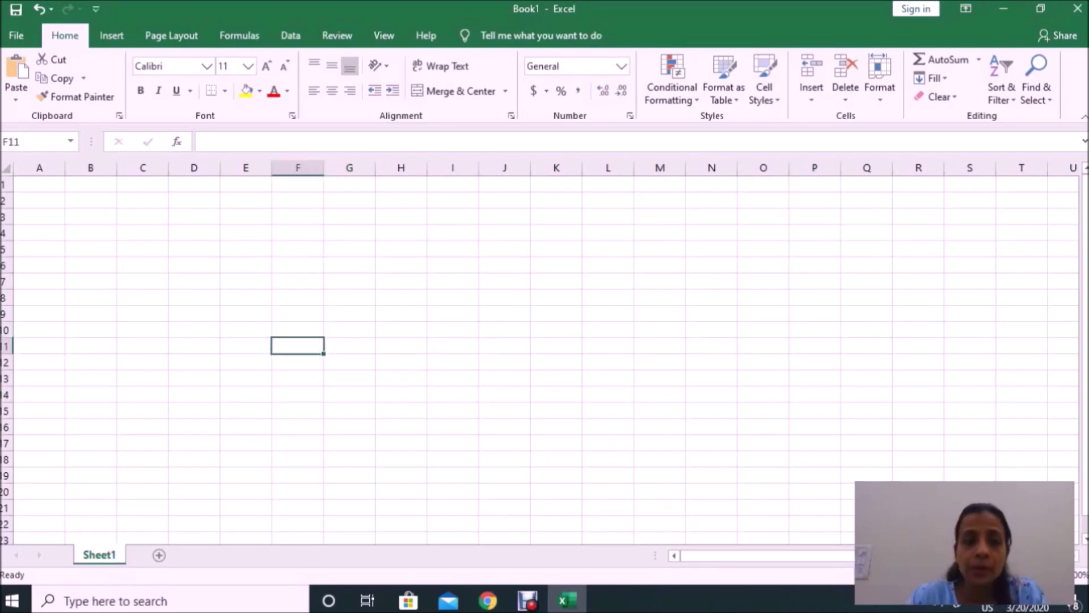
pyautogui.press('Up')
pyautogui.press('Up')
pyautogui.press('Up')
pyautogui.press('Left')
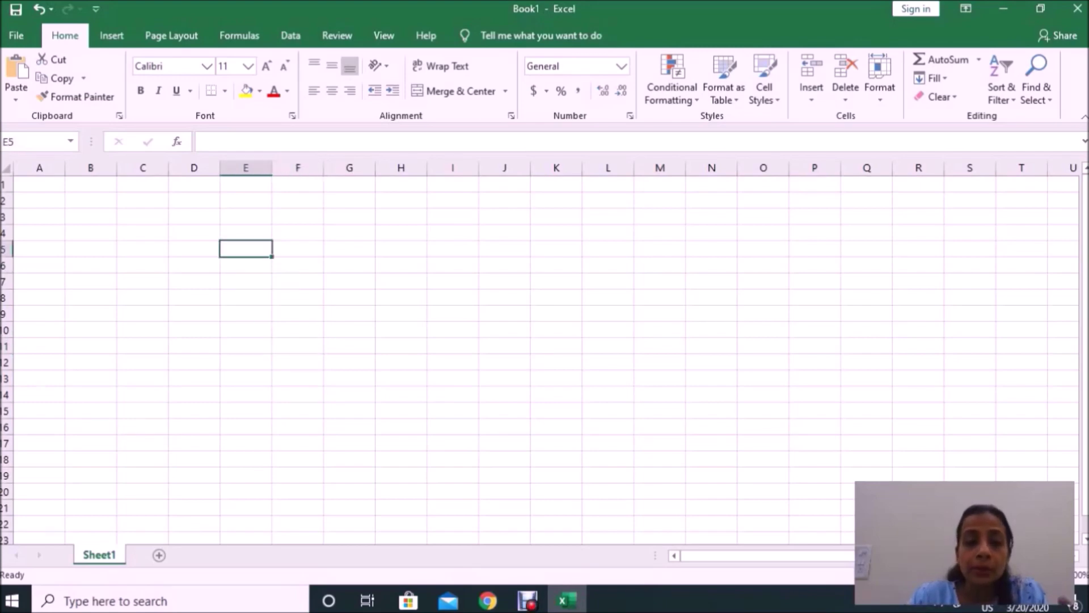
pyautogui.press('Right')
pyautogui.press('Down')
pyautogui.press('Down')
pyautogui.press('Down')
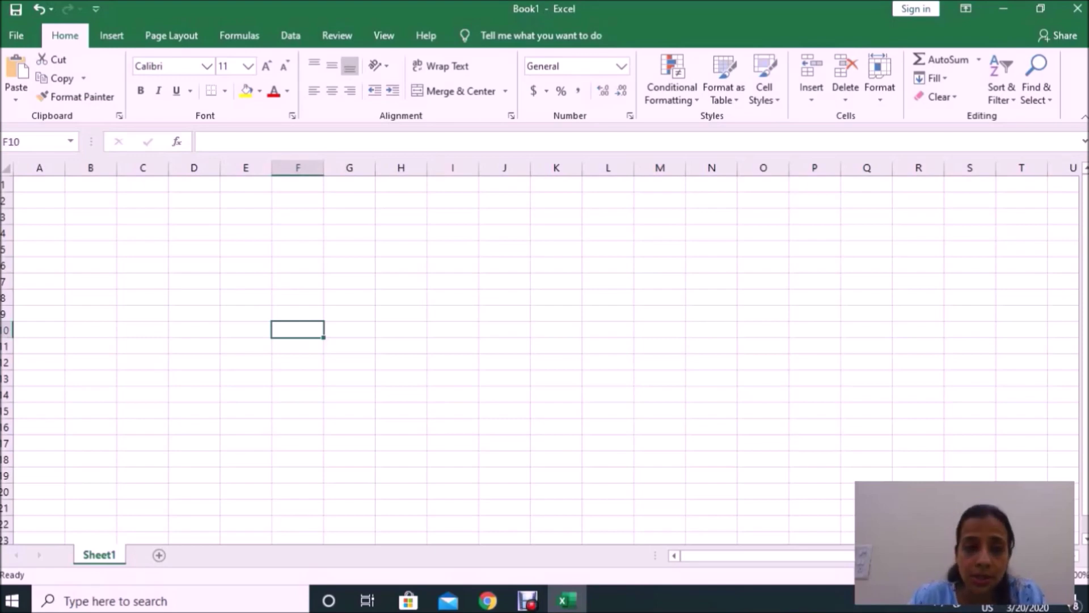
pyautogui.press('Up')
pyautogui.press('Up')
pyautogui.press('Up')
pyautogui.press('Right')
pyautogui.press('Down')
pyautogui.press('Left')
pyautogui.press('Down')
pyautogui.press('Down')
pyautogui.press('Down')
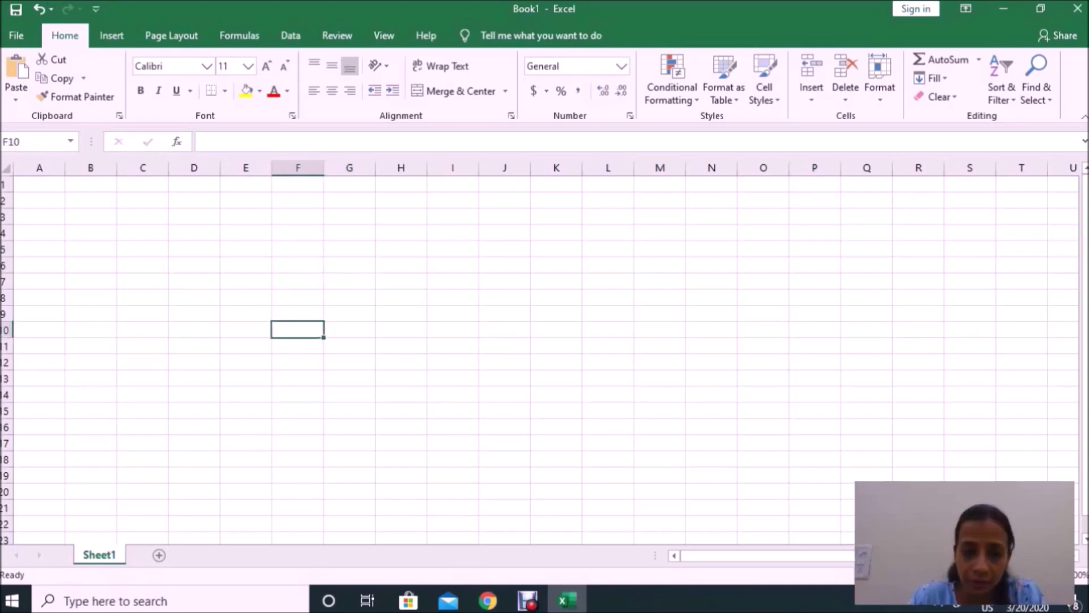
pyautogui.press('Left')
pyautogui.press('Left')
pyautogui.press('Up')
pyautogui.press('Up')
pyautogui.press('Up')
pyautogui.press('Right')
pyautogui.press('Down')
pyautogui.press('Down')
pyautogui.press('Down')
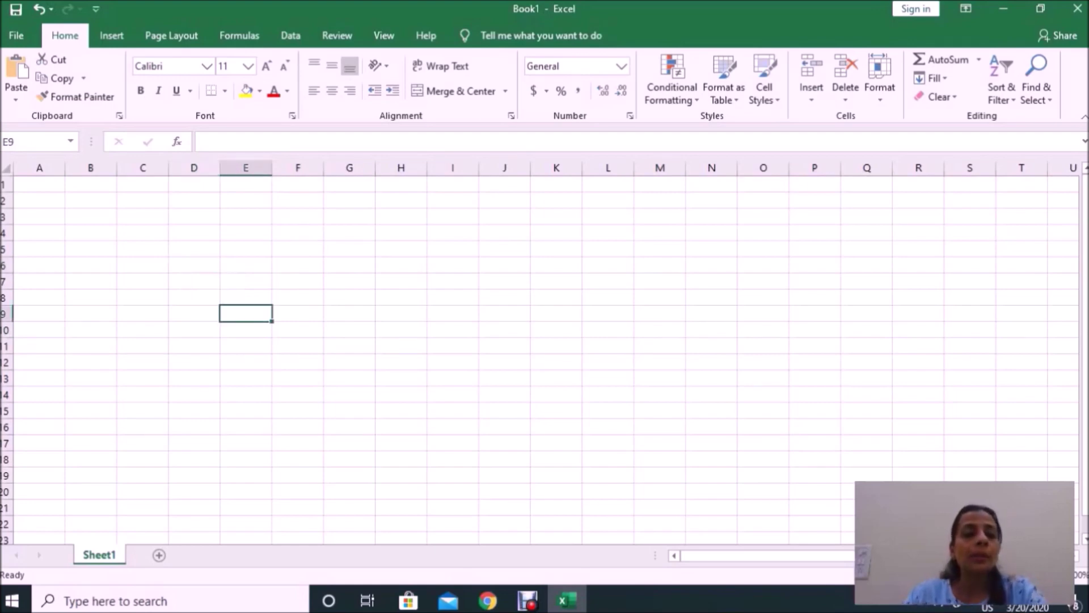